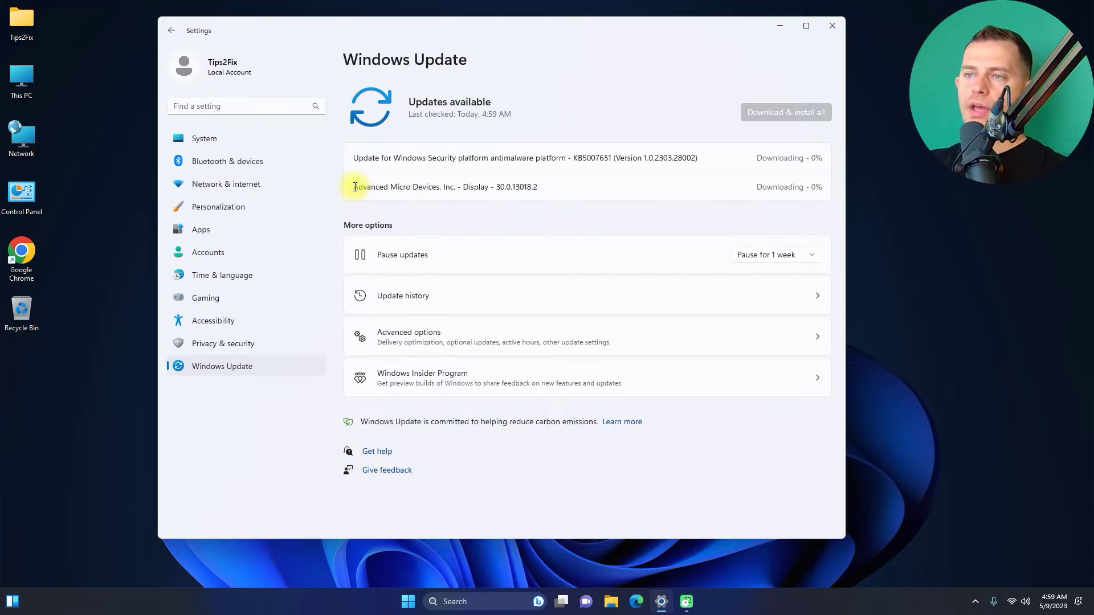
# - Examine the pending Advanced Micro Devices display driver update and minimize the AMD Software window
pyautogui.moveTo(353, 187); pyautogui.dragTo(527, 187)
pyautogui.click(374, 190)
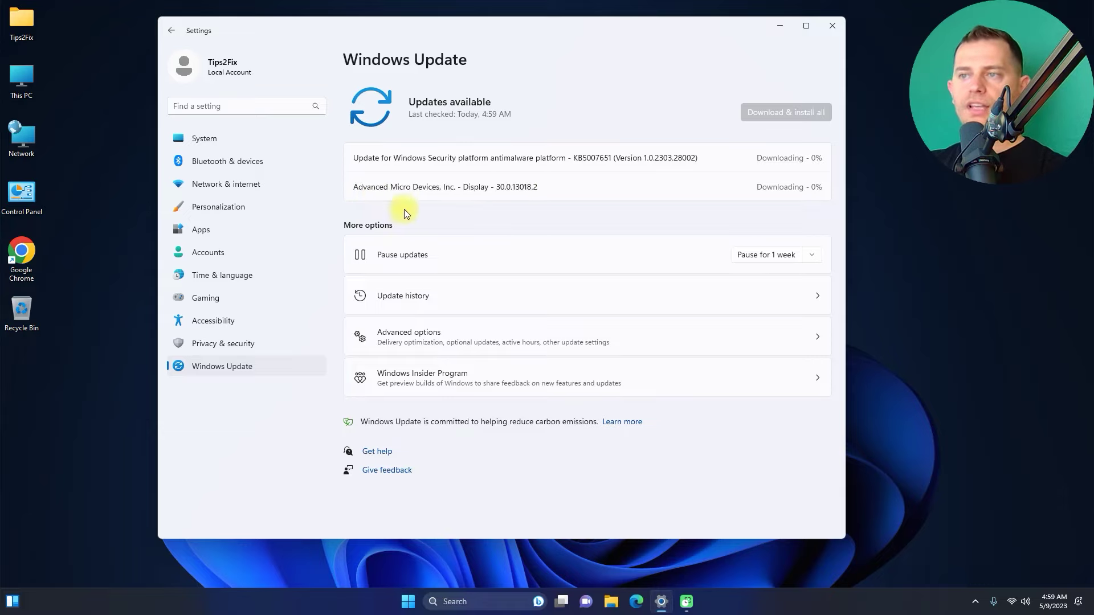
pyautogui.moveTo(463, 188); pyautogui.dragTo(494, 187)
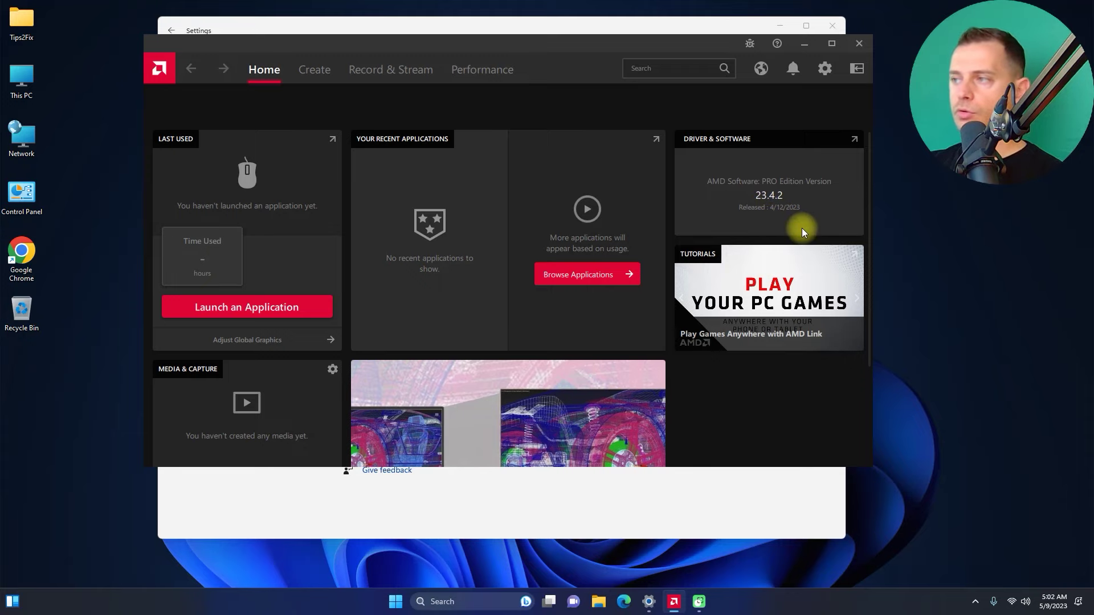
pyautogui.click(804, 44)
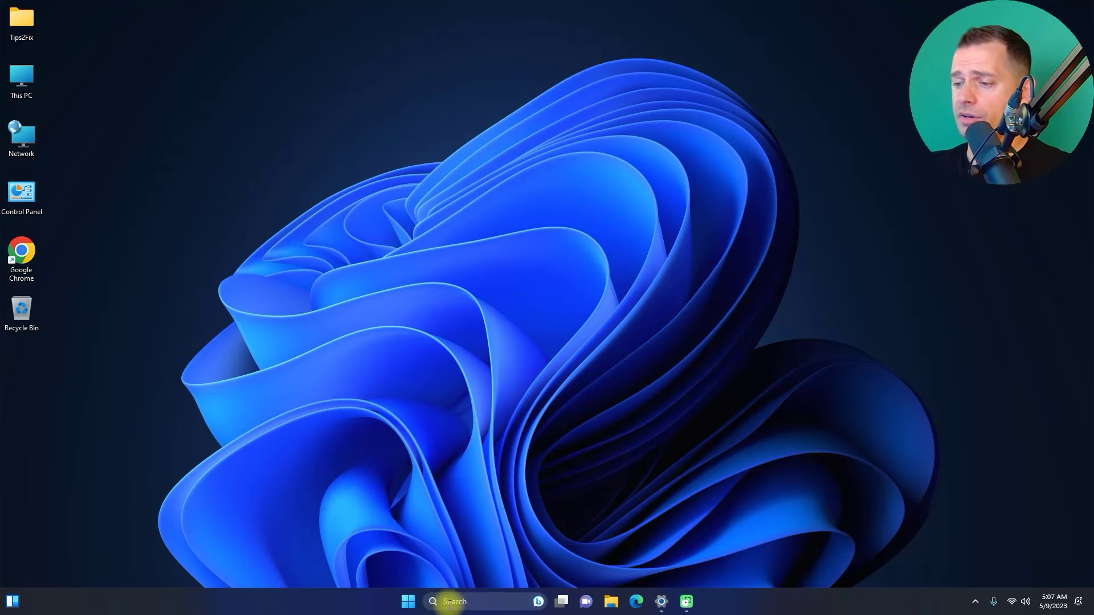
# - Try to launch AMD Software: Adrenalin Edition and dismiss its warning
pyautogui.click(454, 601)
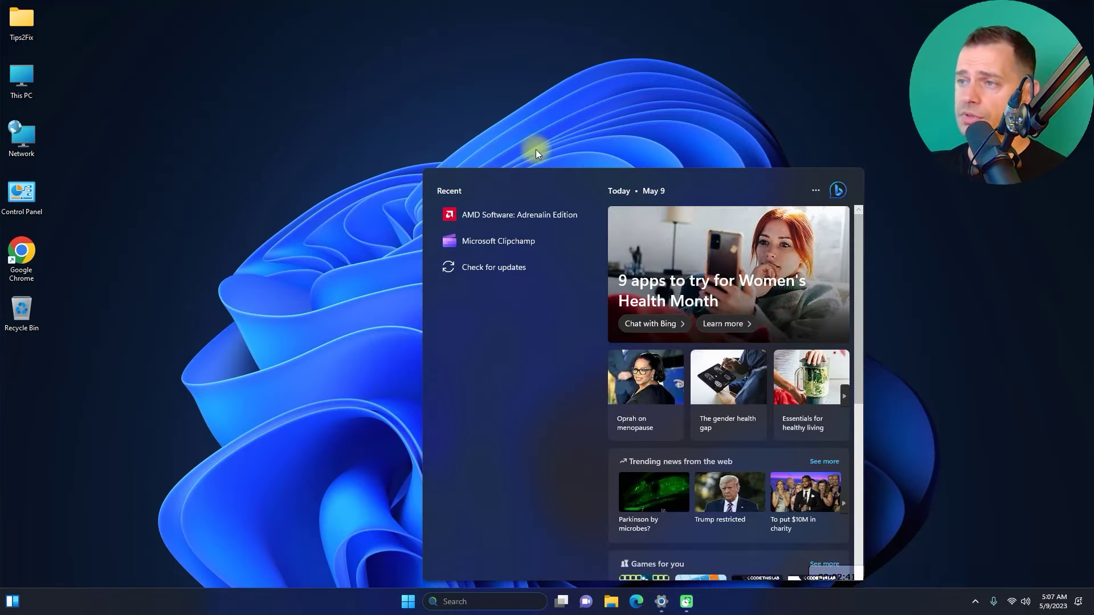
pyautogui.click(490, 215)
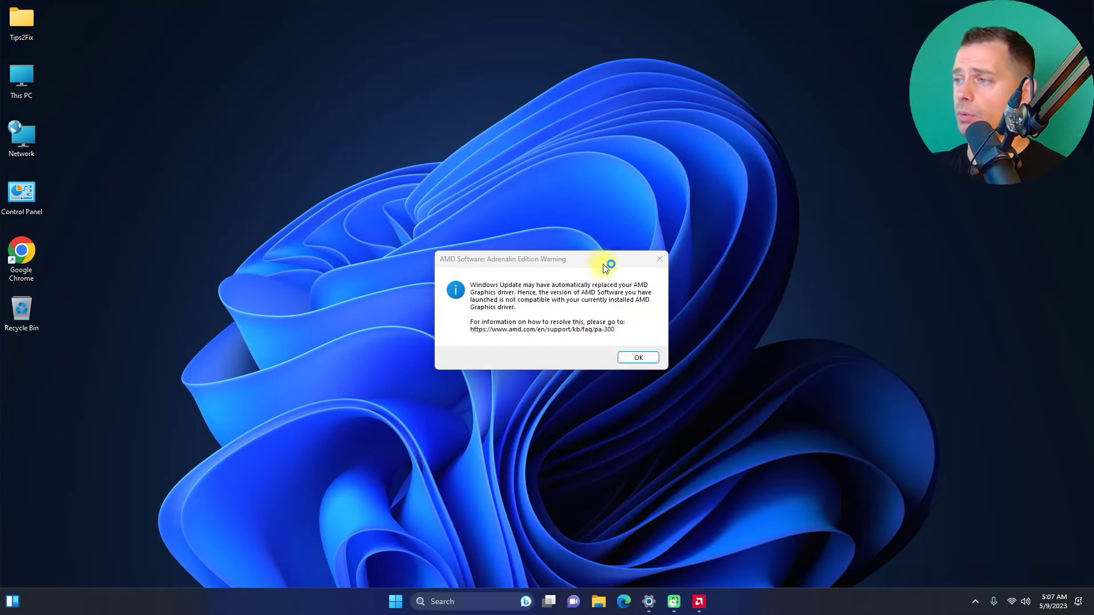
pyautogui.moveTo(603, 264); pyautogui.dragTo(542, 212)
pyautogui.click(580, 310)
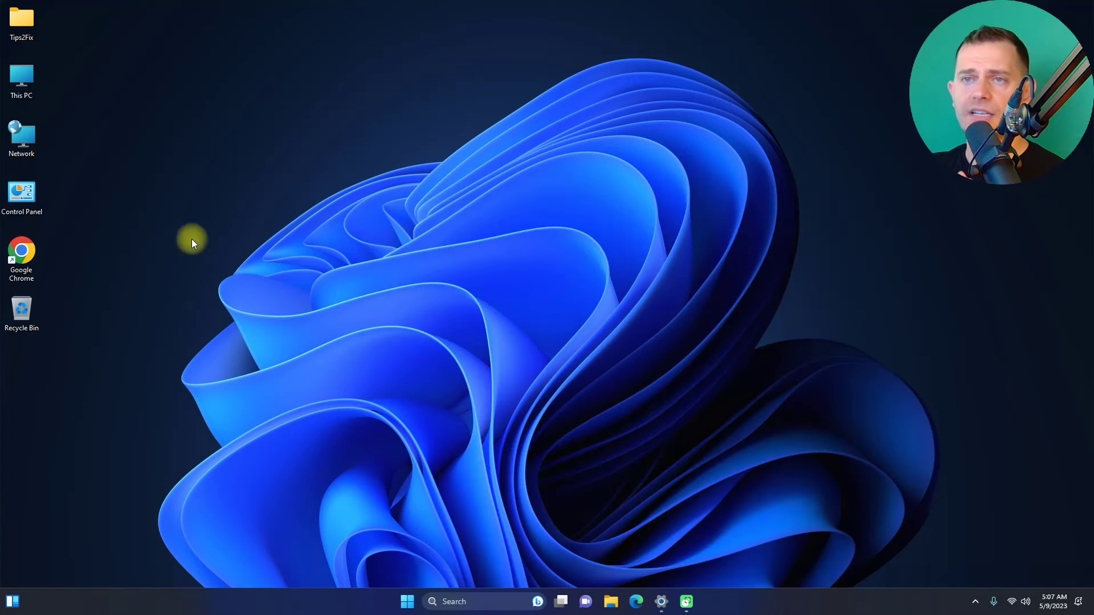
# - Open Computer Management for This PC and move its window away from the desktop shortcuts
pyautogui.rightClick(21, 81)
pyautogui.click(112, 55)
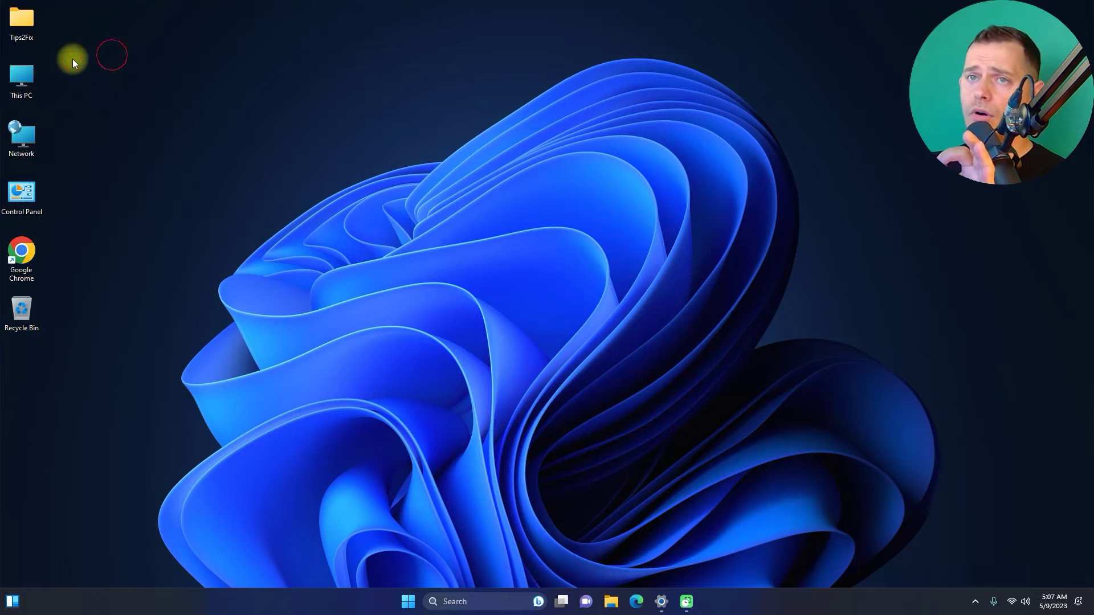
pyautogui.rightClick(24, 73)
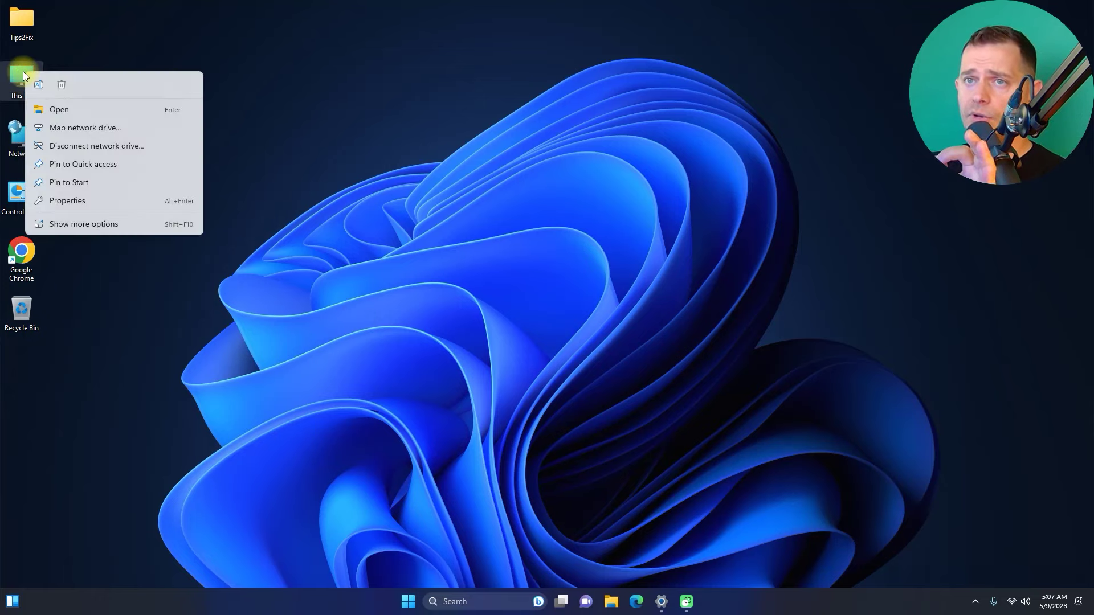
pyautogui.click(78, 224)
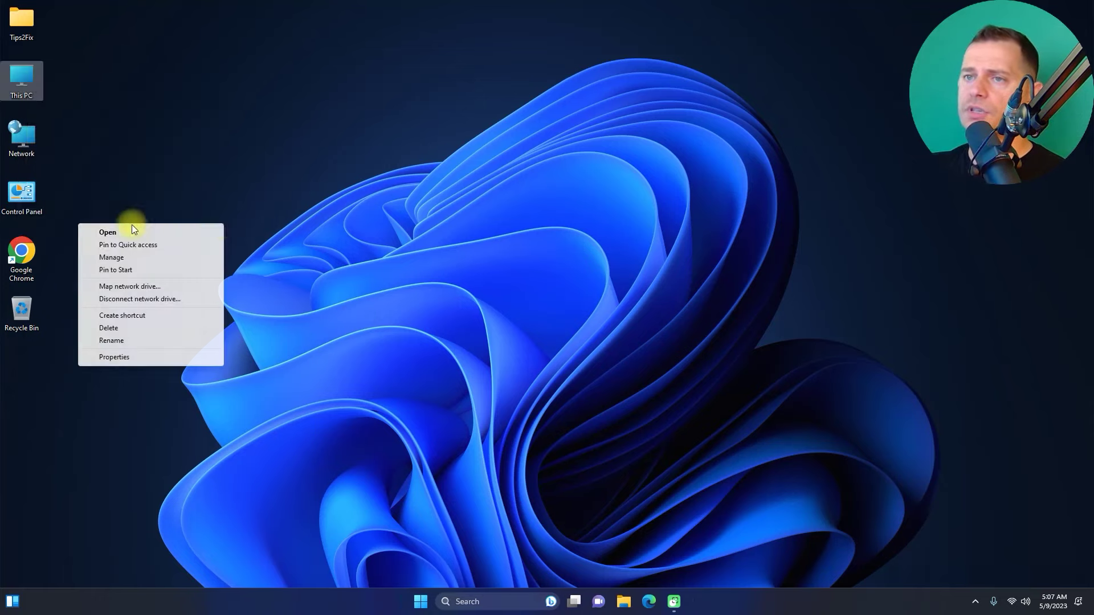
pyautogui.click(114, 259)
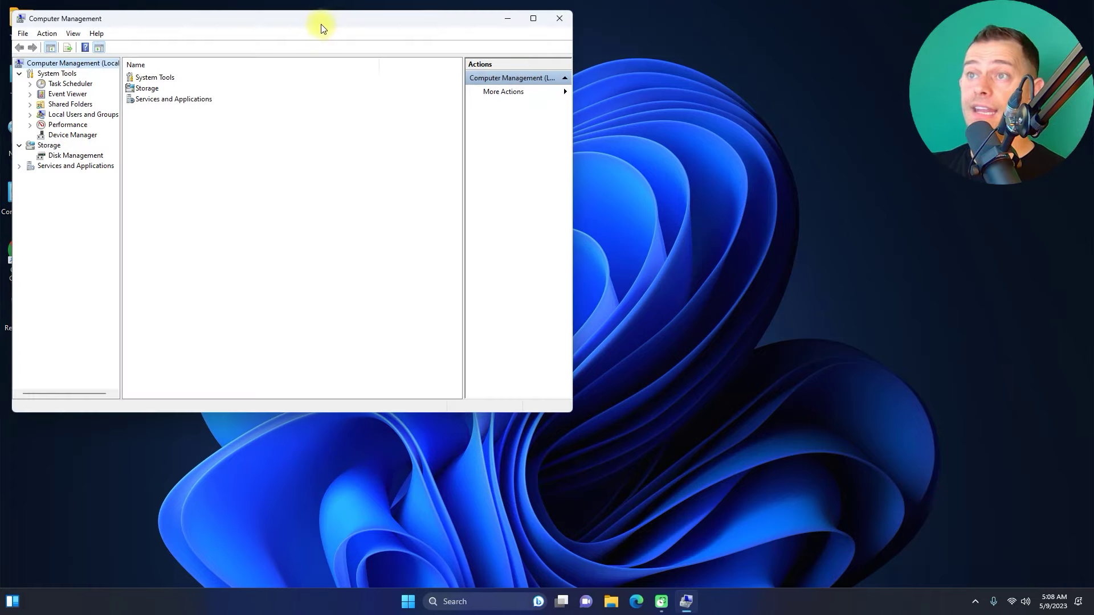
pyautogui.moveTo(312, 20); pyautogui.dragTo(478, 88)
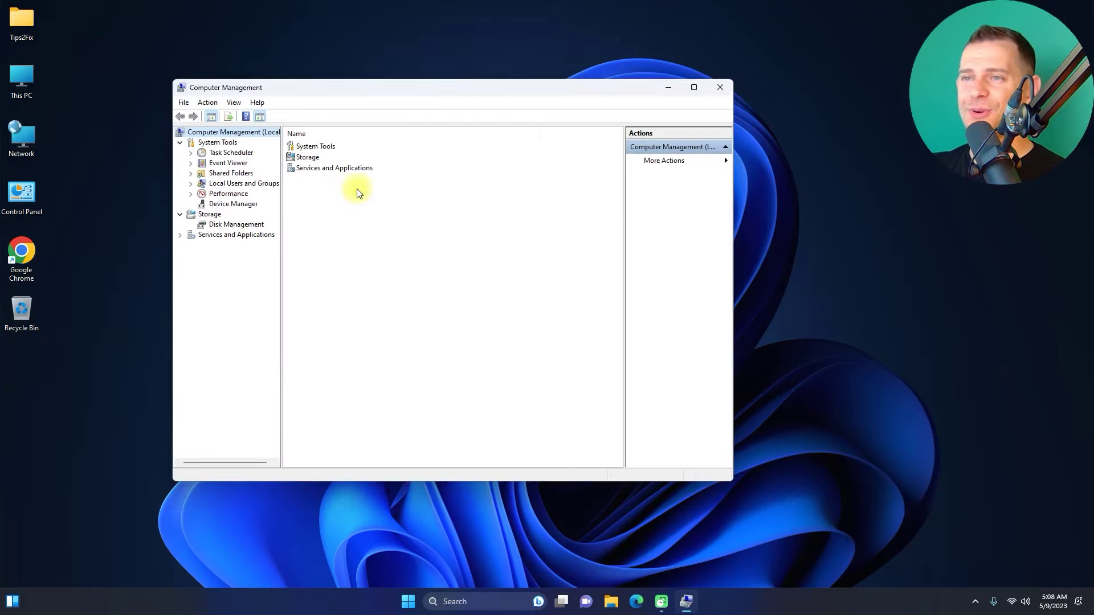
# - View the driver properties of the Radeon Pro WX 7100 Graphics display adapter in Device Manager, then minimize Computer Management
pyautogui.click(244, 206)
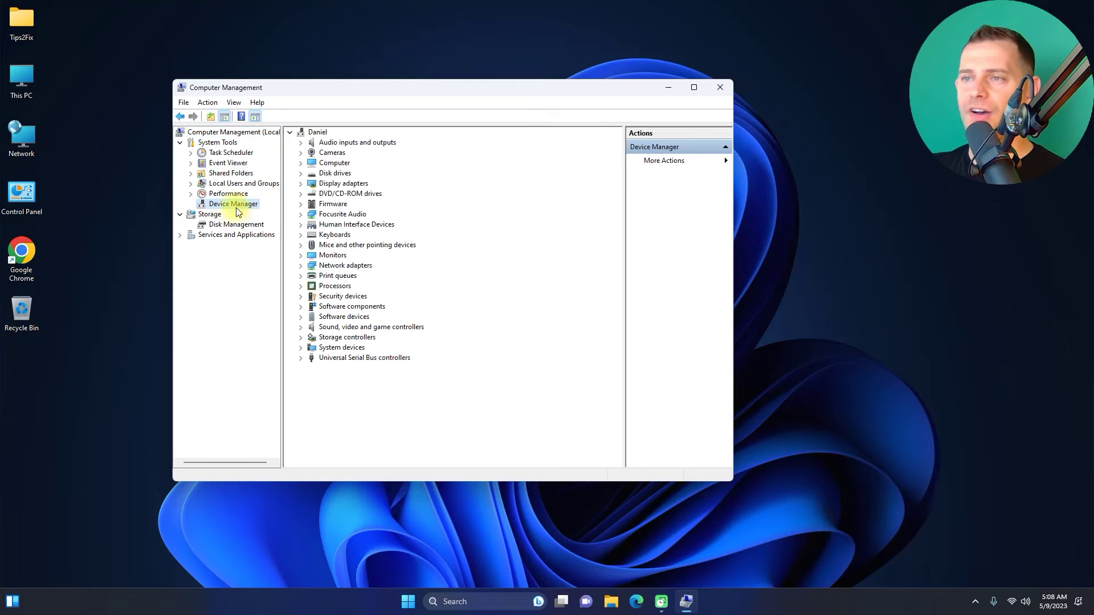
pyautogui.click(311, 186)
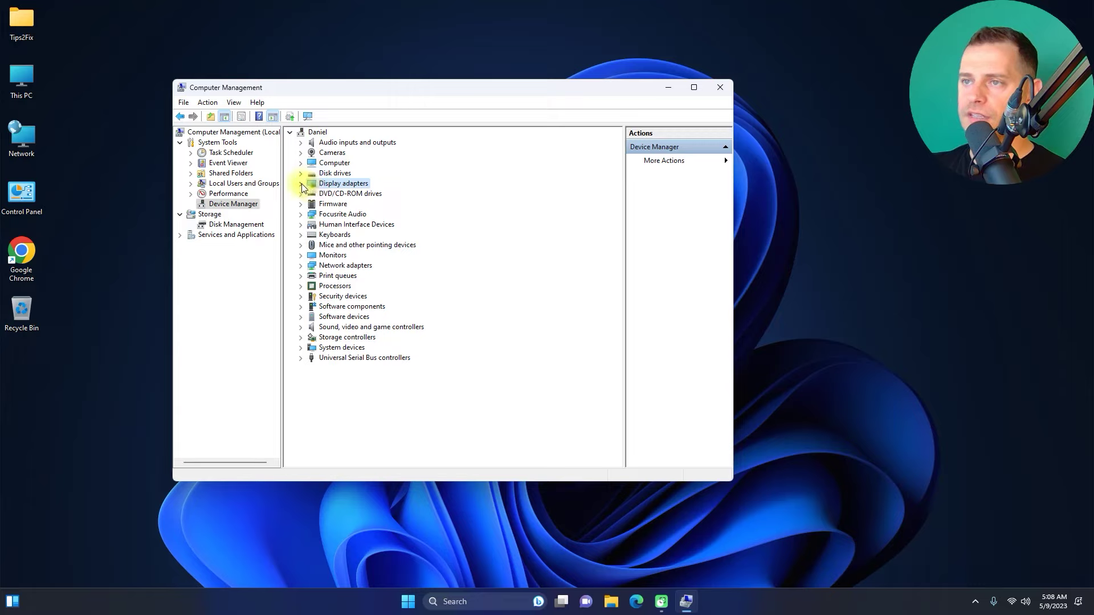
pyautogui.click(301, 184)
pyautogui.click(393, 195)
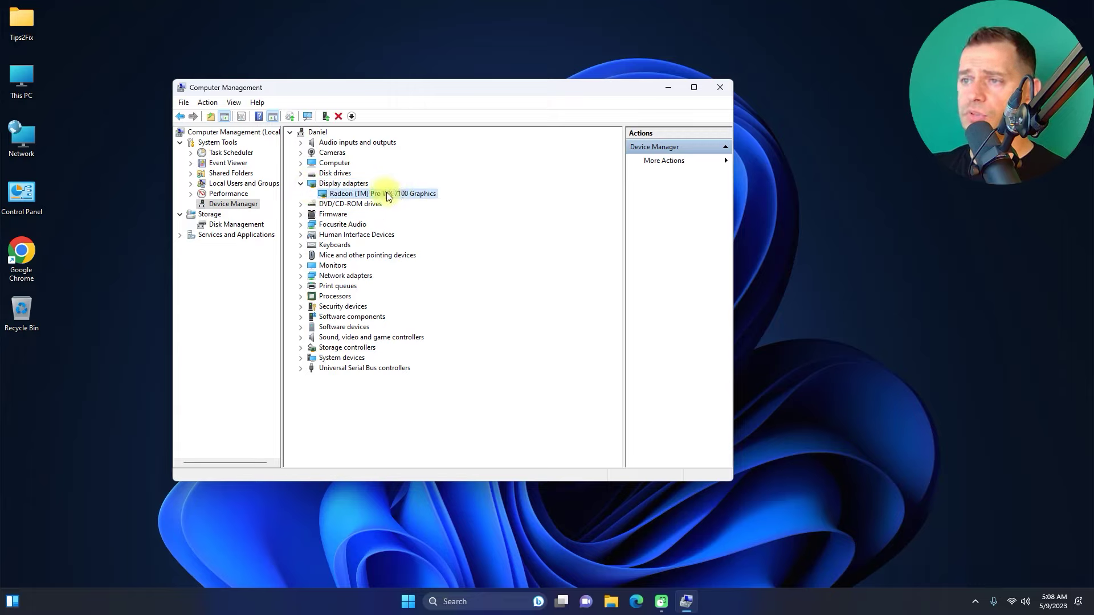
pyautogui.rightClick(388, 197)
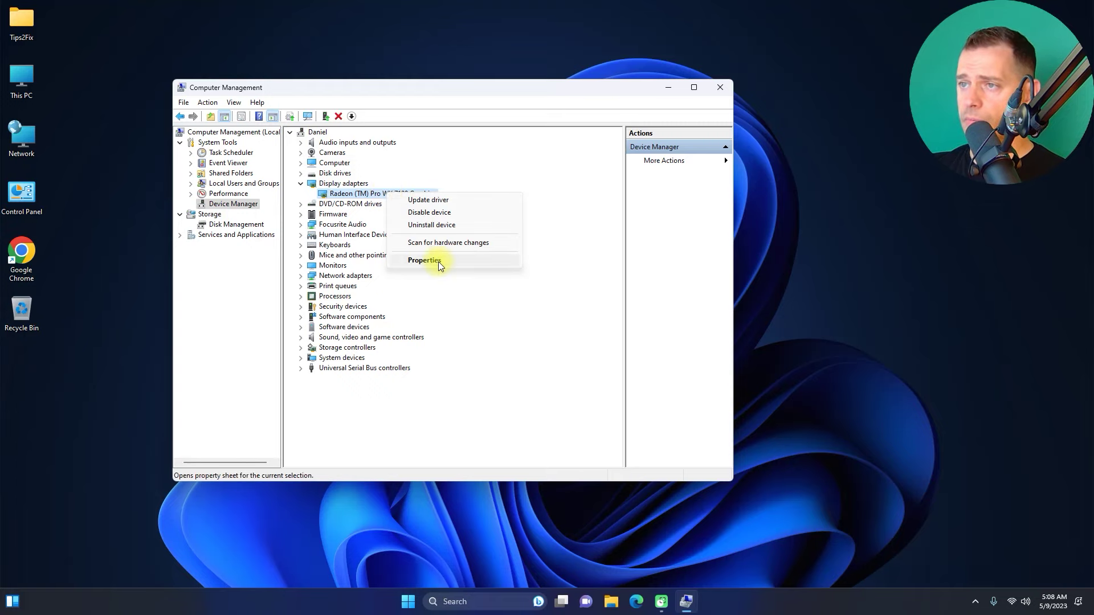
pyautogui.click(423, 261)
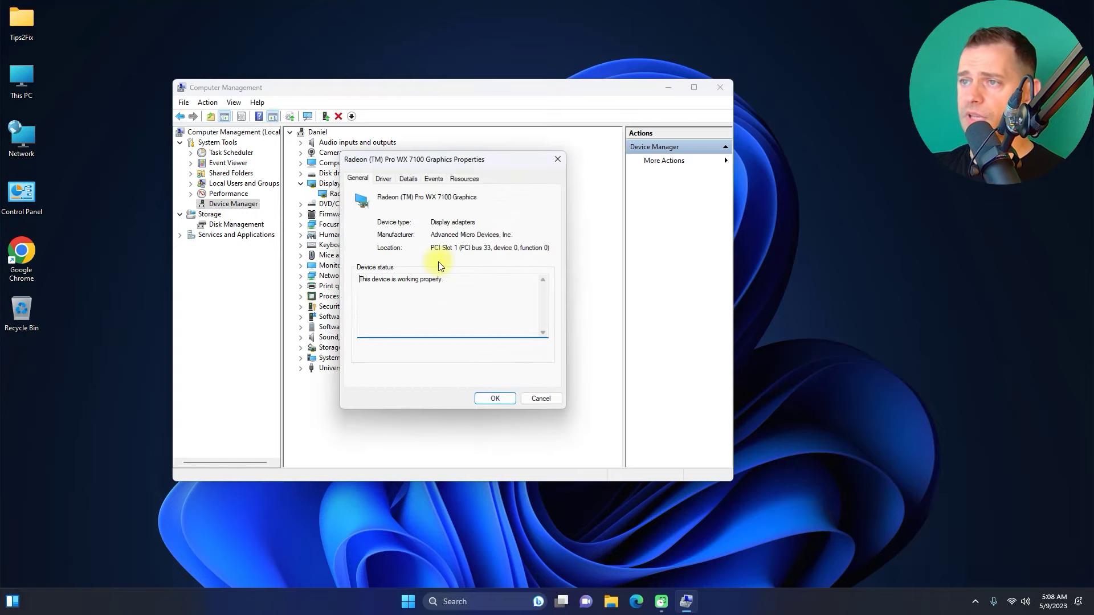
pyautogui.click(383, 178)
pyautogui.click(670, 87)
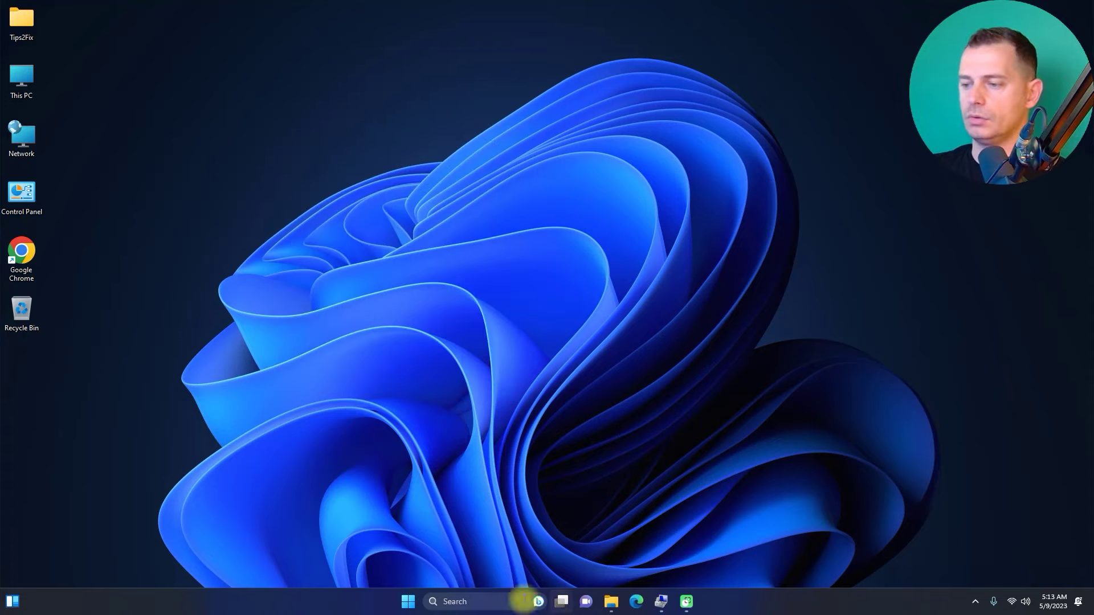
# - Search for "adre", launch AMD Software: Adrenalin Edition and reposition its window
pyautogui.click(407, 601)
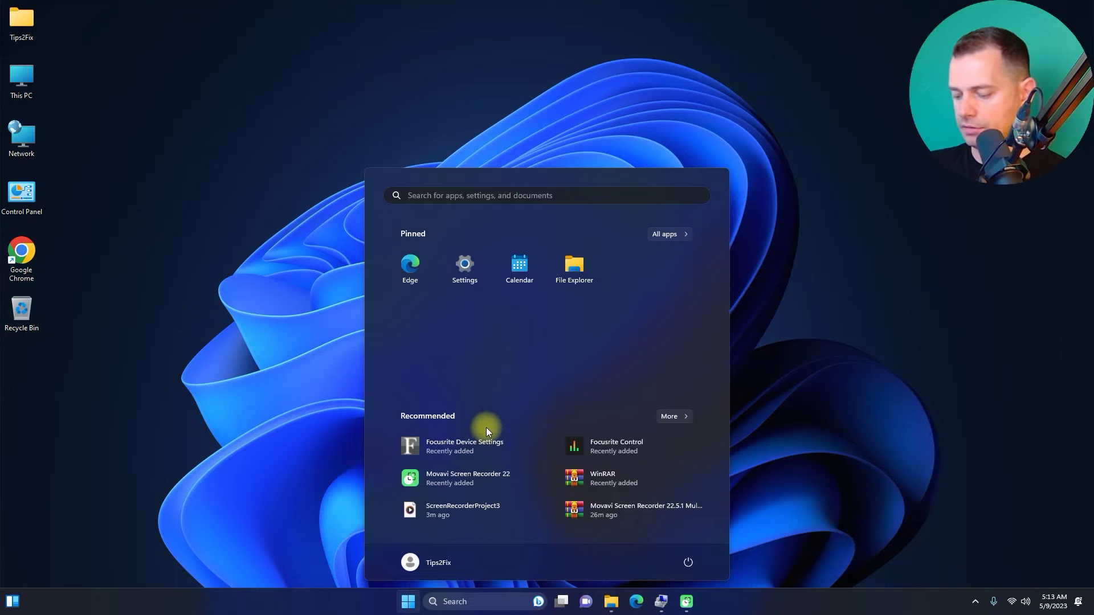
pyautogui.write('adre')
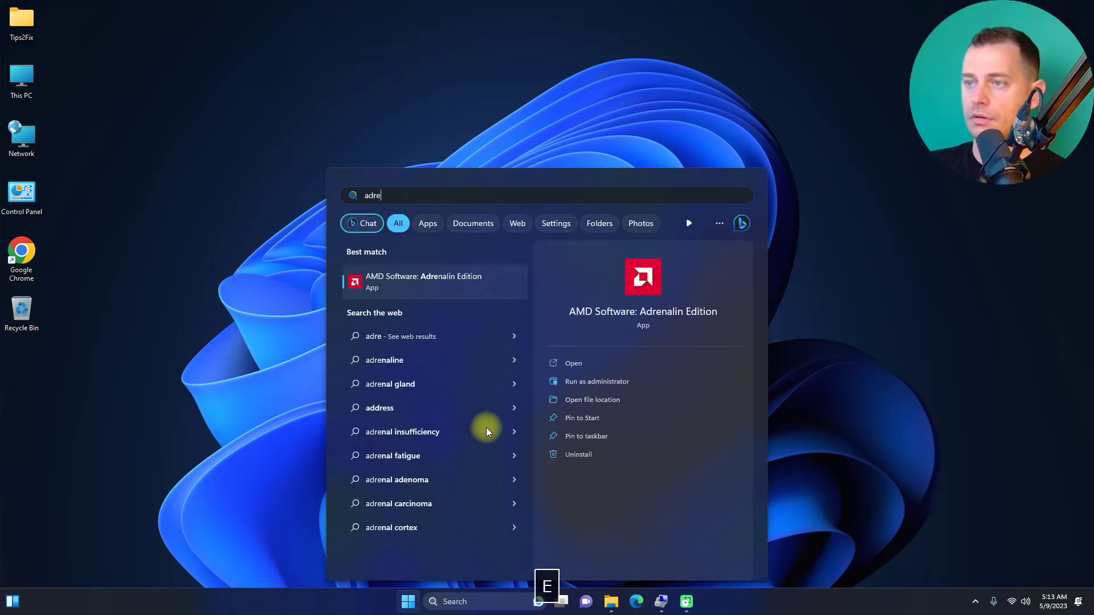
pyautogui.click(445, 290)
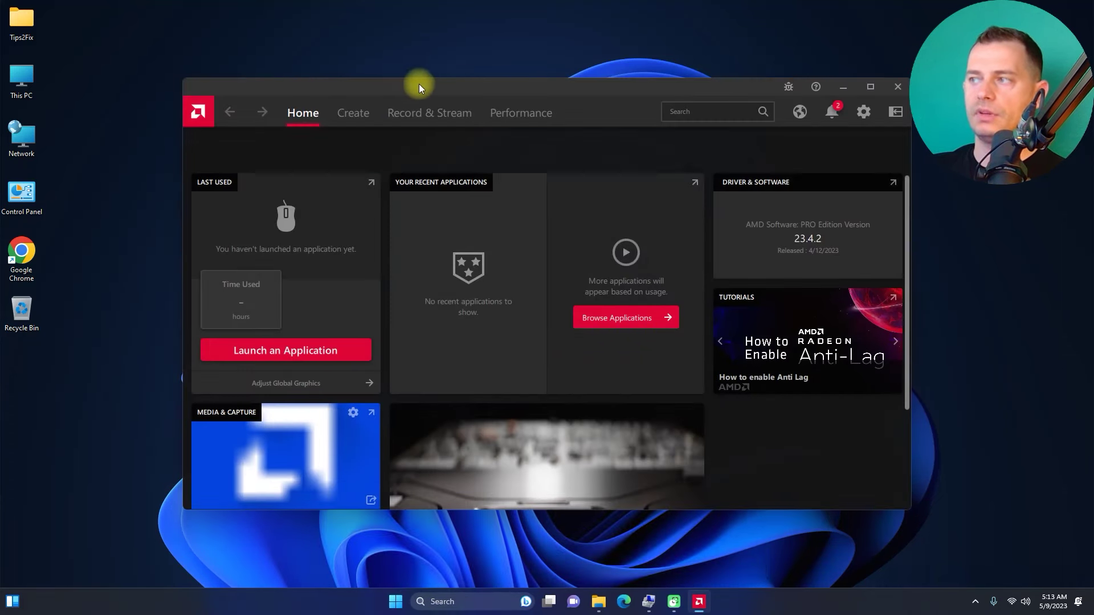
pyautogui.moveTo(419, 83); pyautogui.dragTo(345, 74)
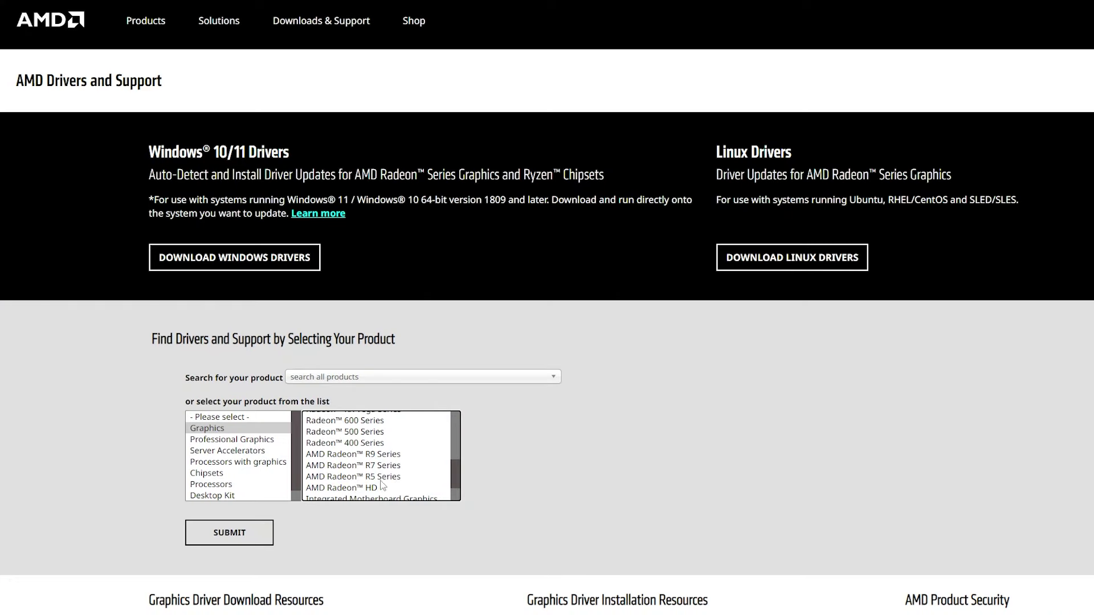
# - Look up drivers on the AMD support page for Graphics, Radeon 500 Series, Radeon RX 500 Series, Radeon RX 590
pyautogui.click(381, 486)
pyautogui.click(354, 420)
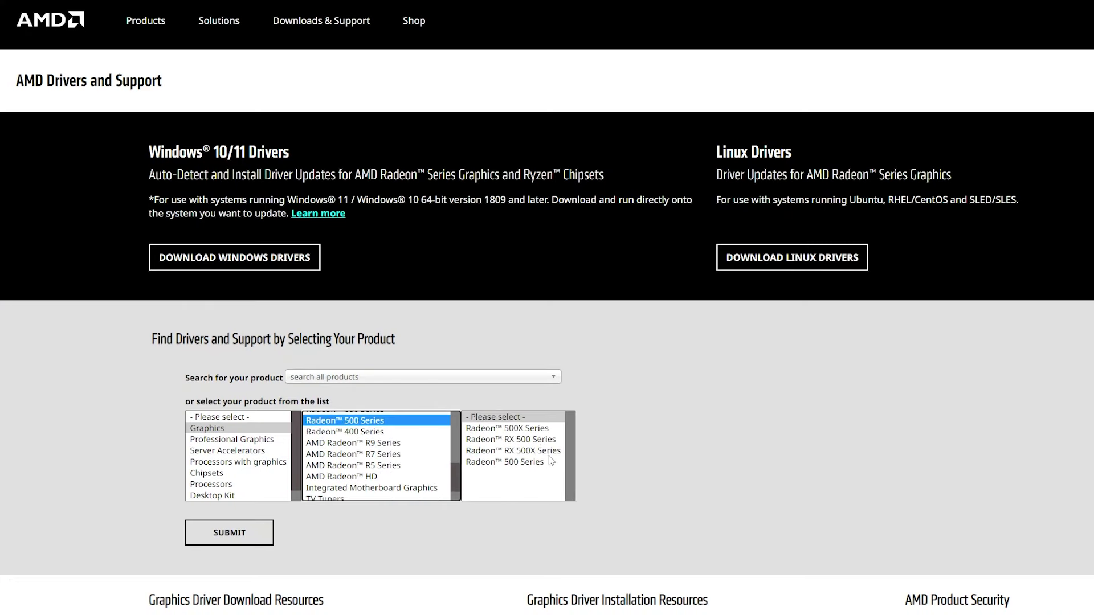
pyautogui.click(535, 440)
pyautogui.click(637, 431)
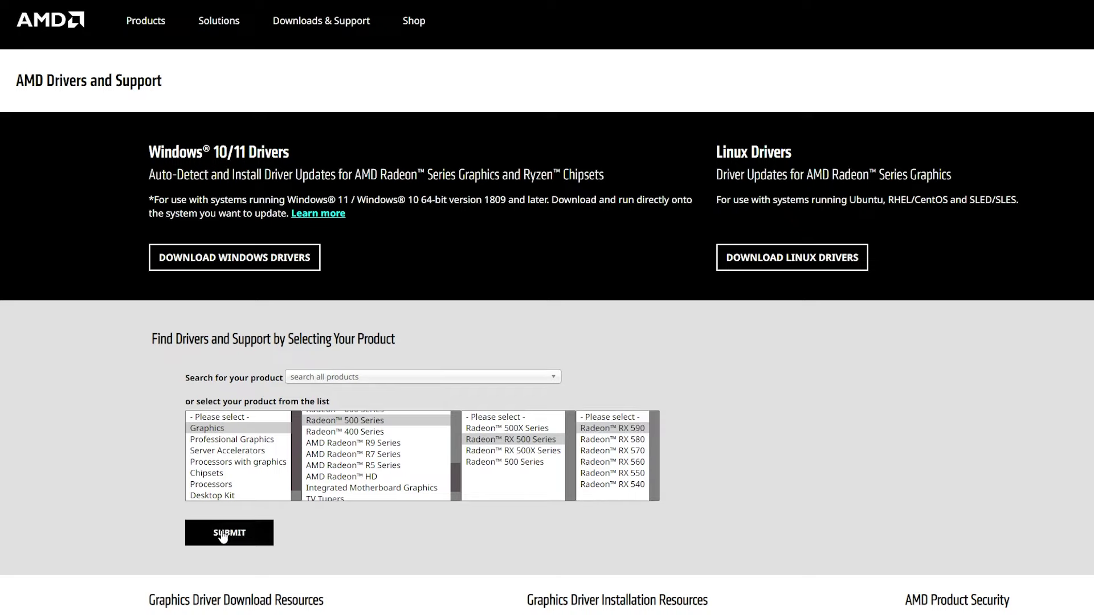
pyautogui.click(227, 533)
pyautogui.click(368, 315)
pyautogui.scroll(-4, 627, 416)
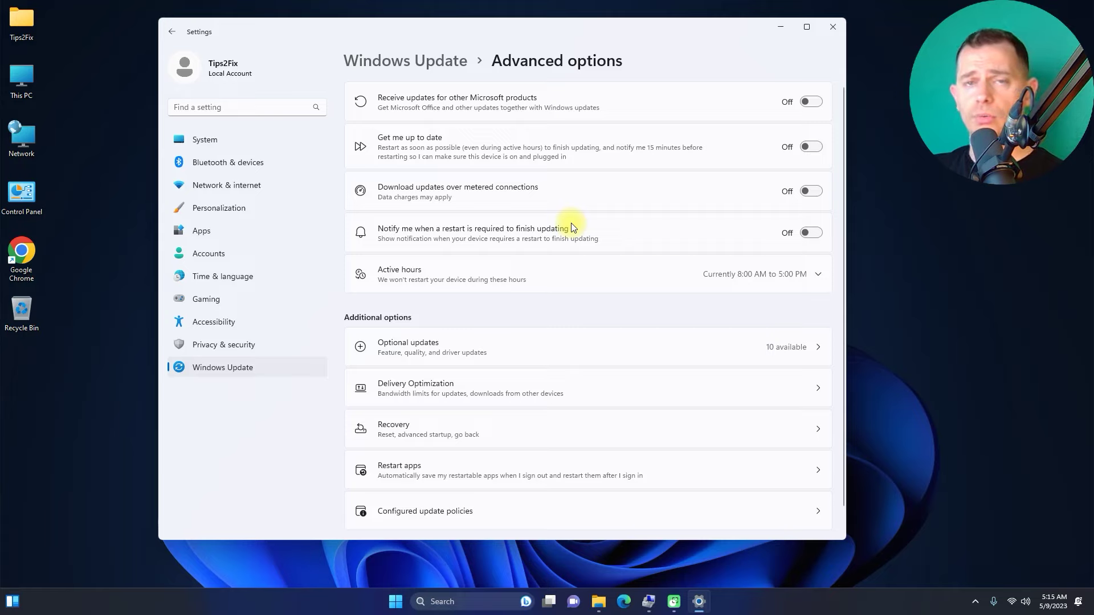
# - Review the optional Windows, driver and other updates in the advanced options of Windows Update
pyautogui.click(501, 346)
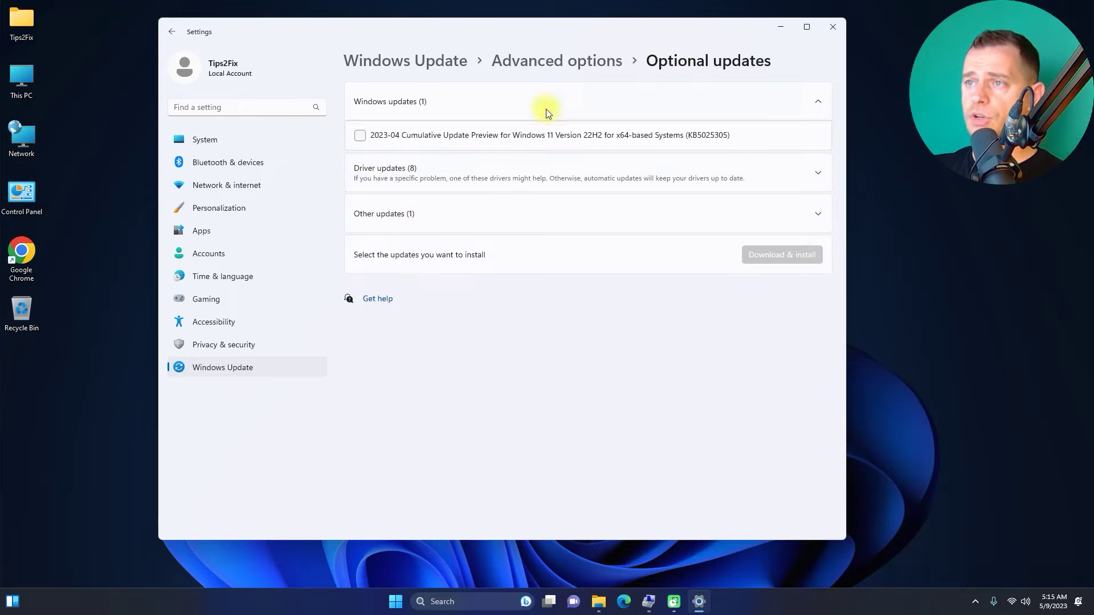
pyautogui.click(364, 168)
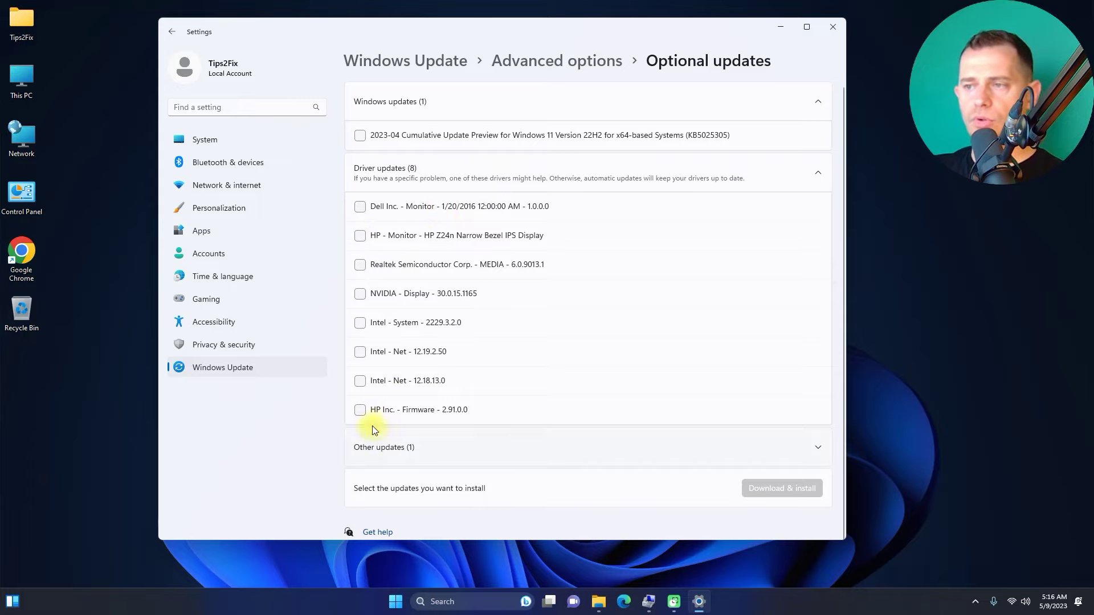
pyautogui.click(347, 183)
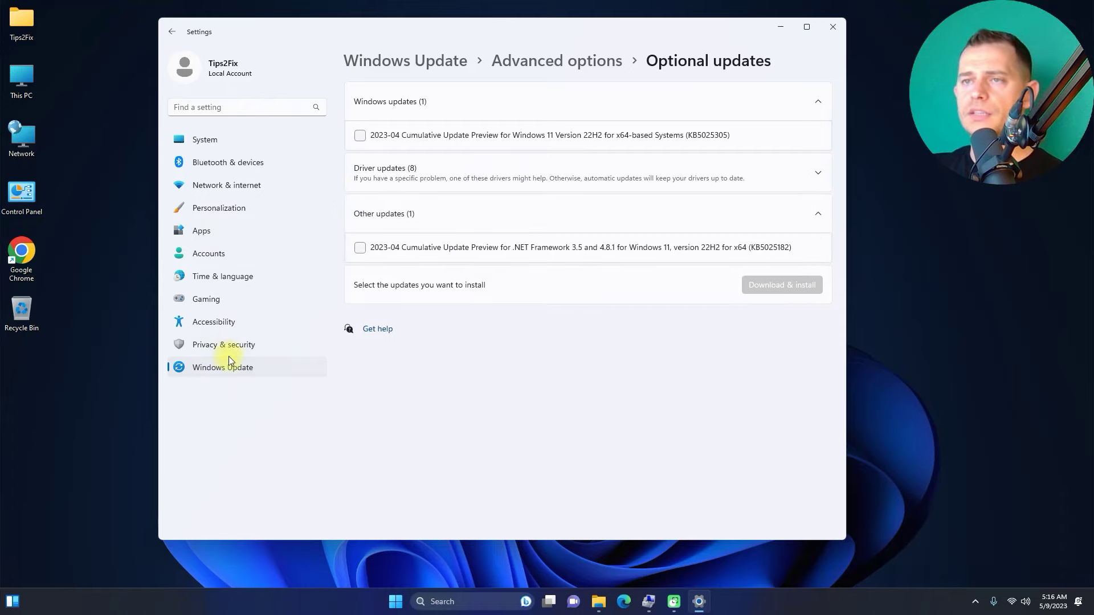
# - Open the advanced system settings from System About, show the Hardware settings, and leave only System Properties on the desktop
pyautogui.click(204, 140)
pyautogui.scroll(-5, 450, 523)
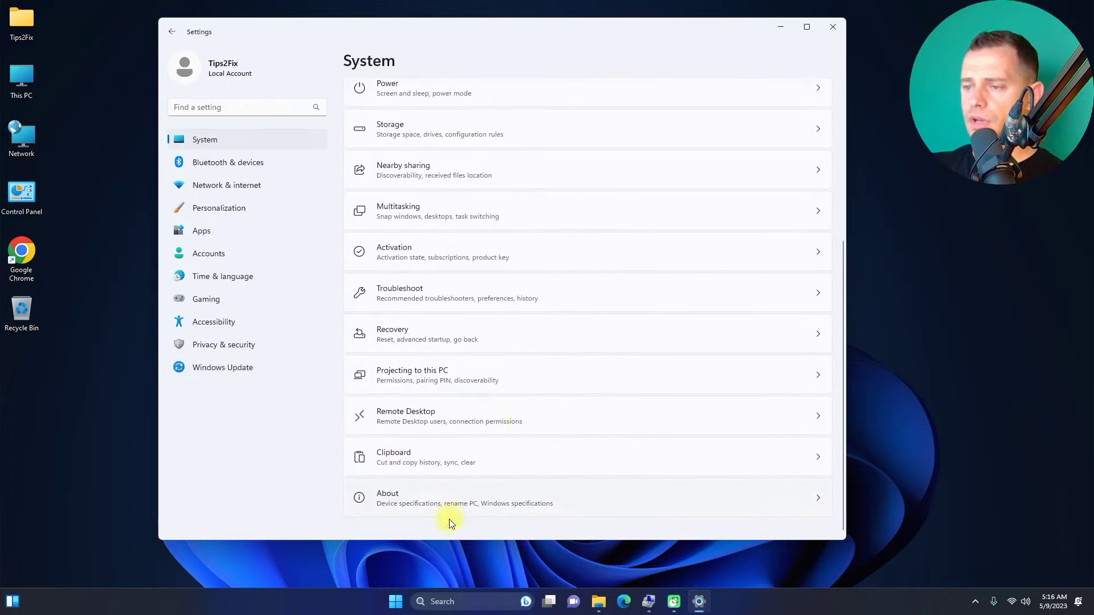
pyautogui.click(435, 498)
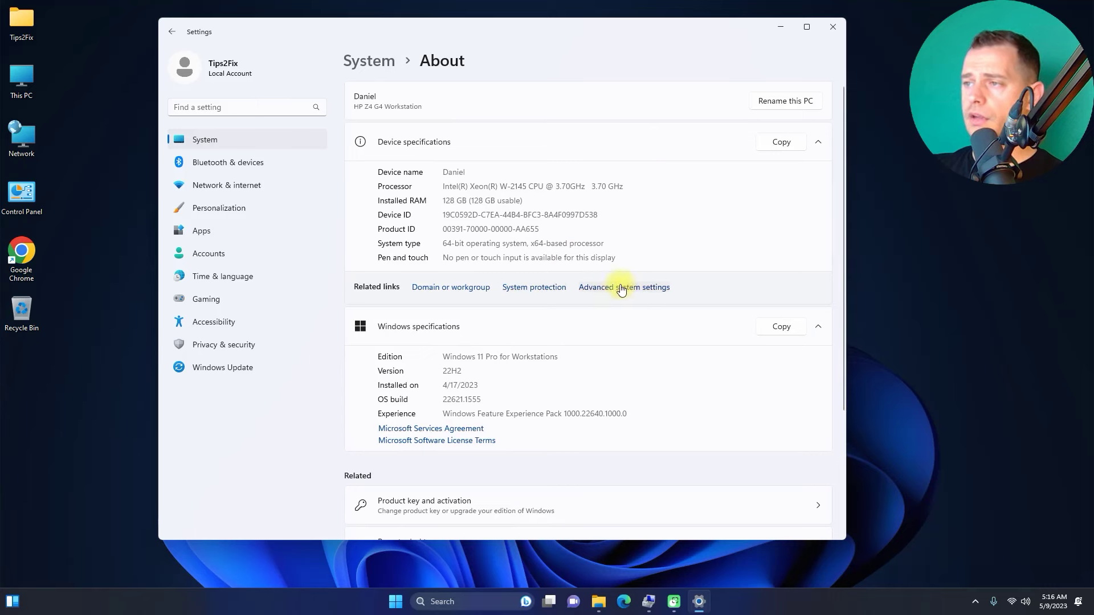
pyautogui.click(655, 289)
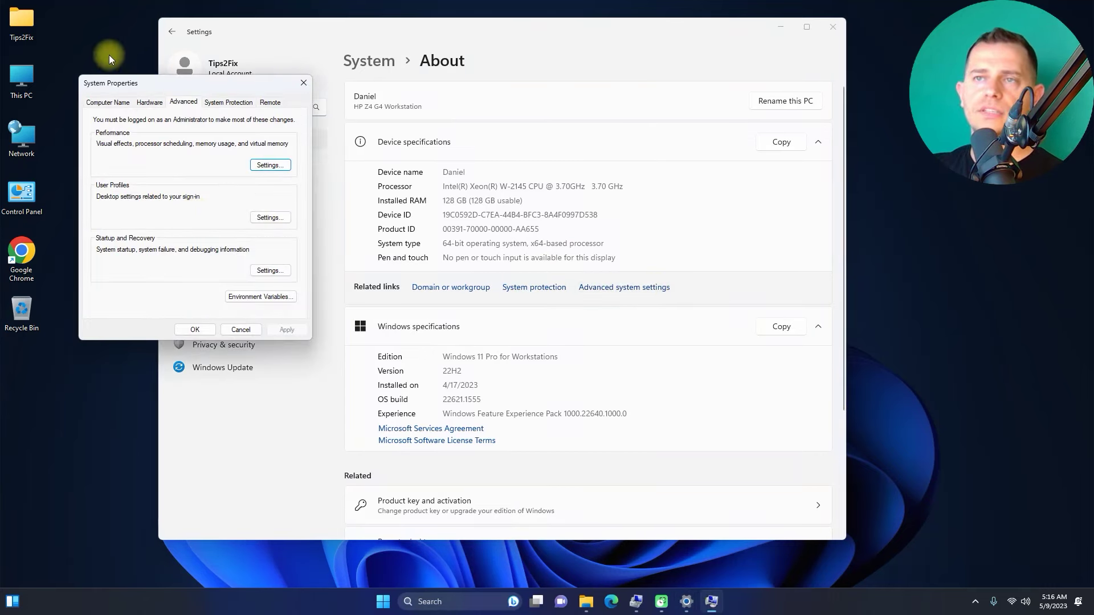
pyautogui.click(149, 104)
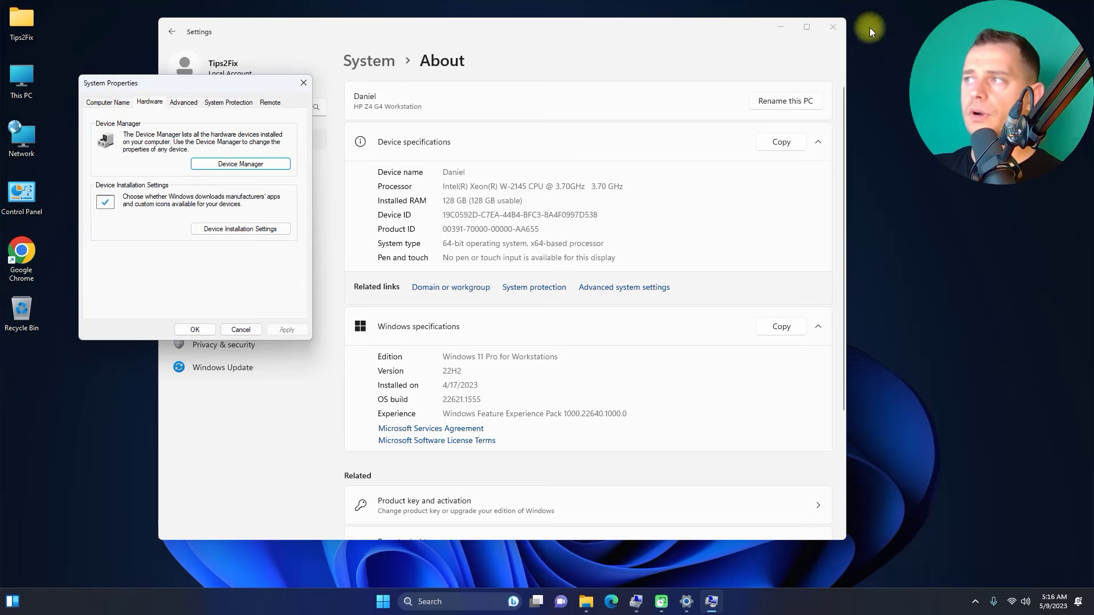
pyautogui.click(782, 28)
pyautogui.moveTo(218, 86); pyautogui.dragTo(418, 162)
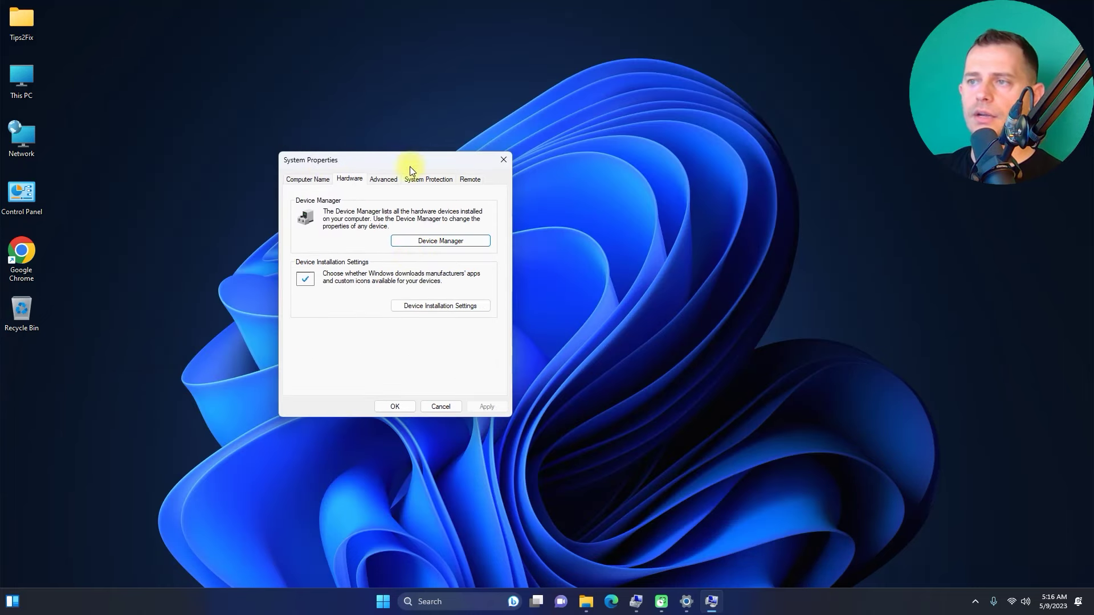
# - Set the device installation settings to No for automatic download of manufacturers' apps and icons, save, and close System Properties
pyautogui.click(419, 309)
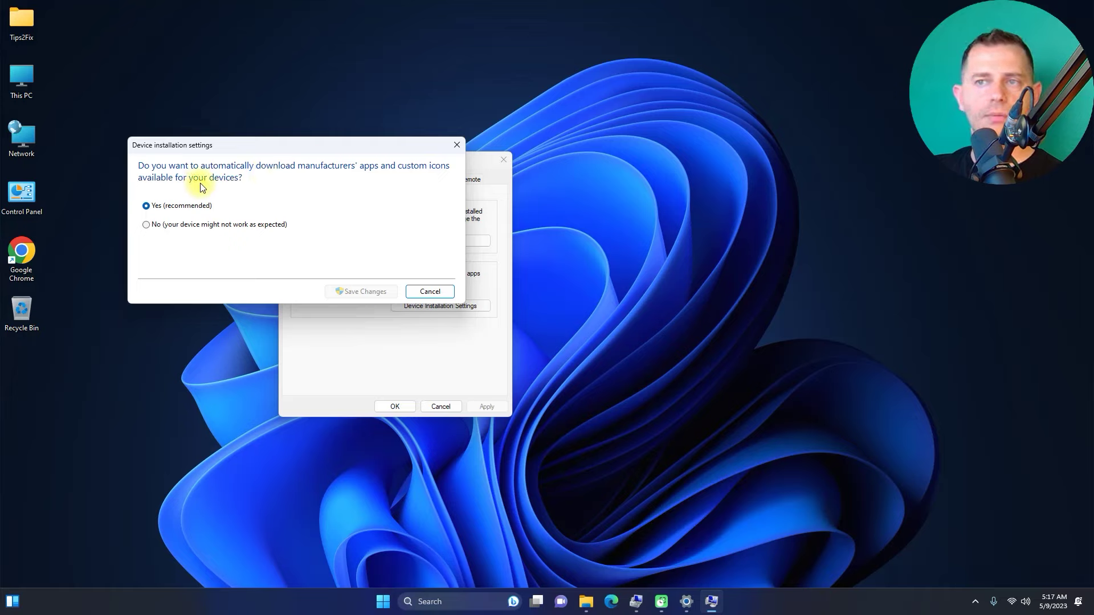
pyautogui.click(146, 225)
pyautogui.click(354, 291)
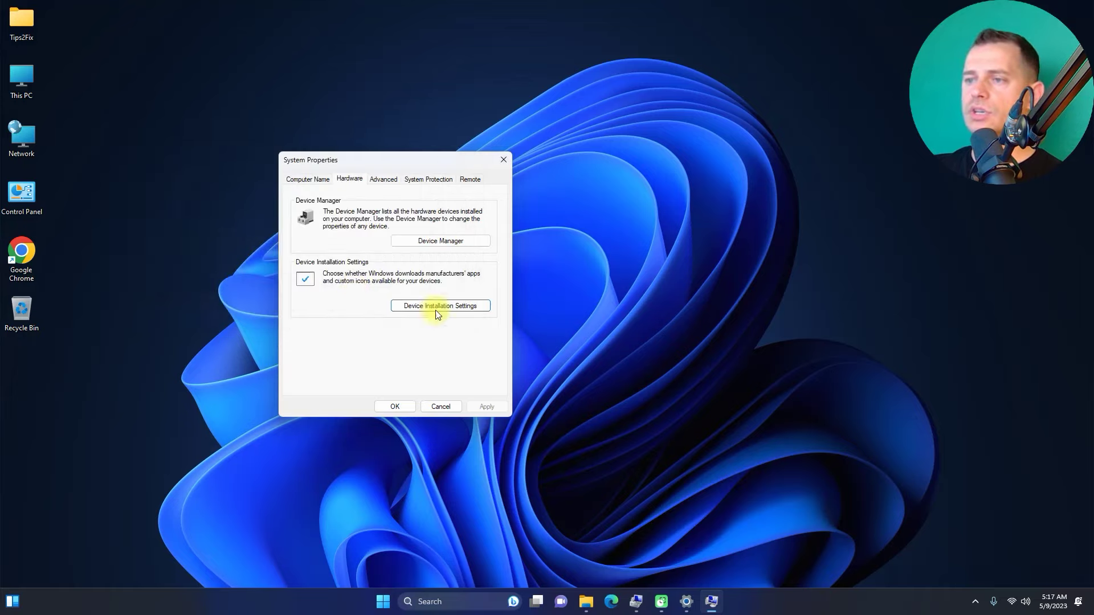
pyautogui.click(395, 408)
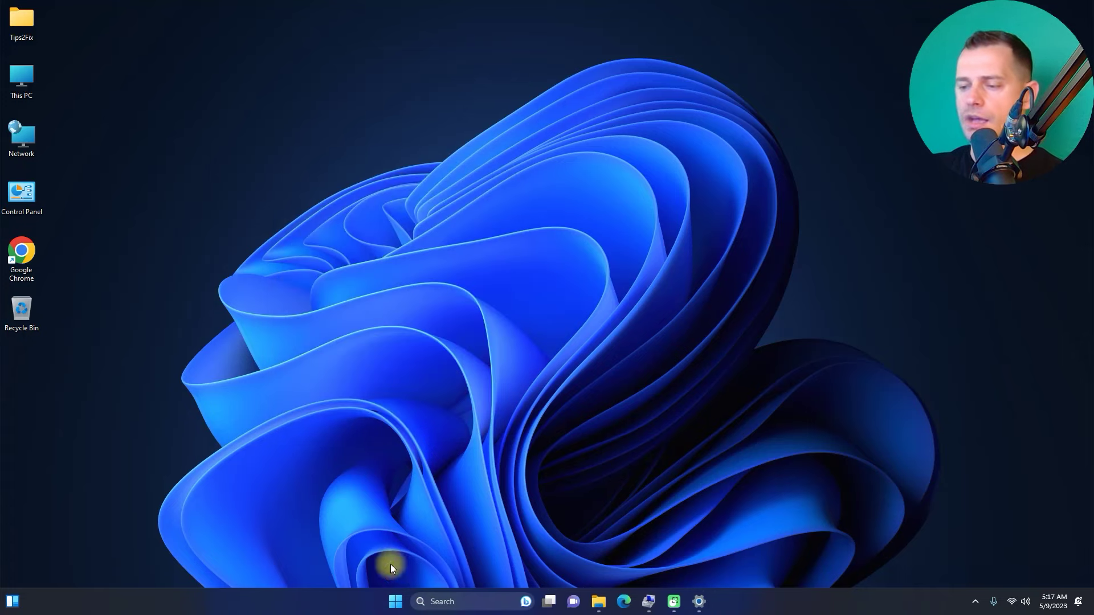
# - Search Windows for the Registry Editor and open it
pyautogui.click(395, 601)
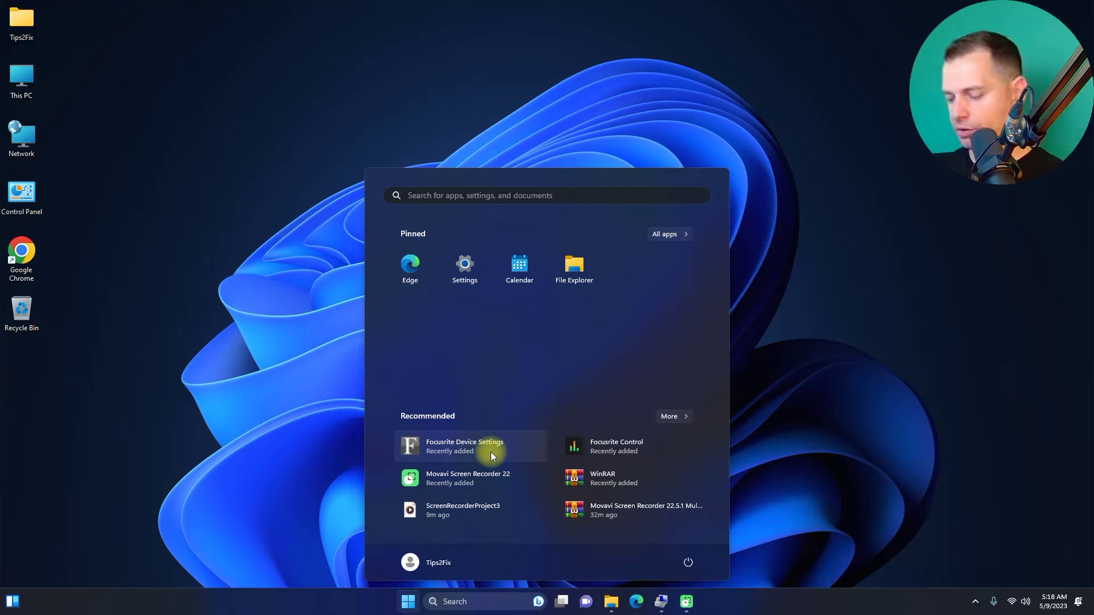
pyautogui.write('re')
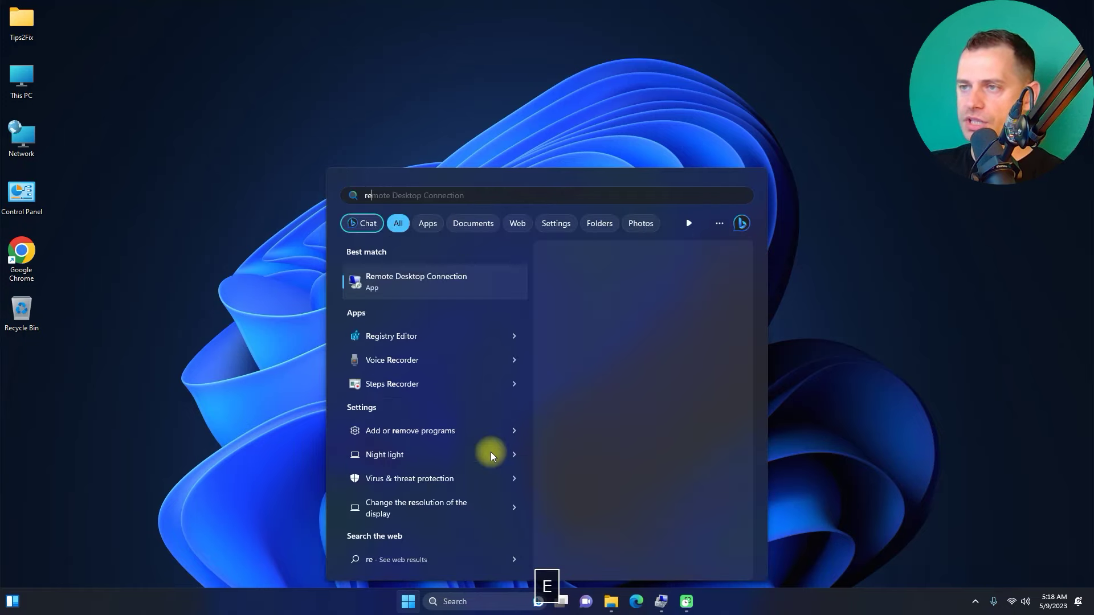
pyautogui.write('gis')
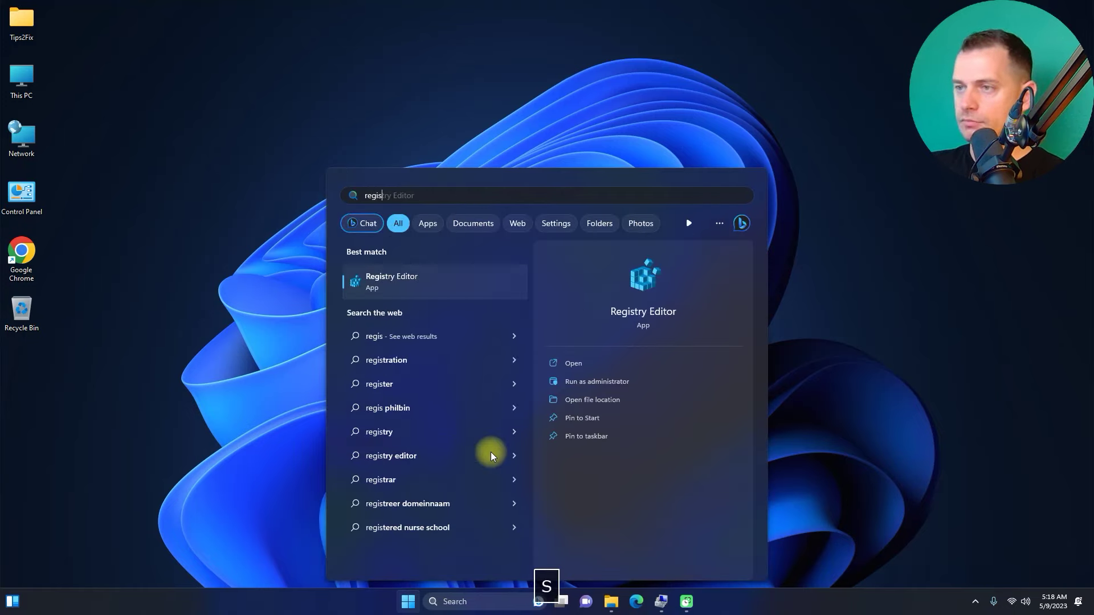
pyautogui.click(379, 278)
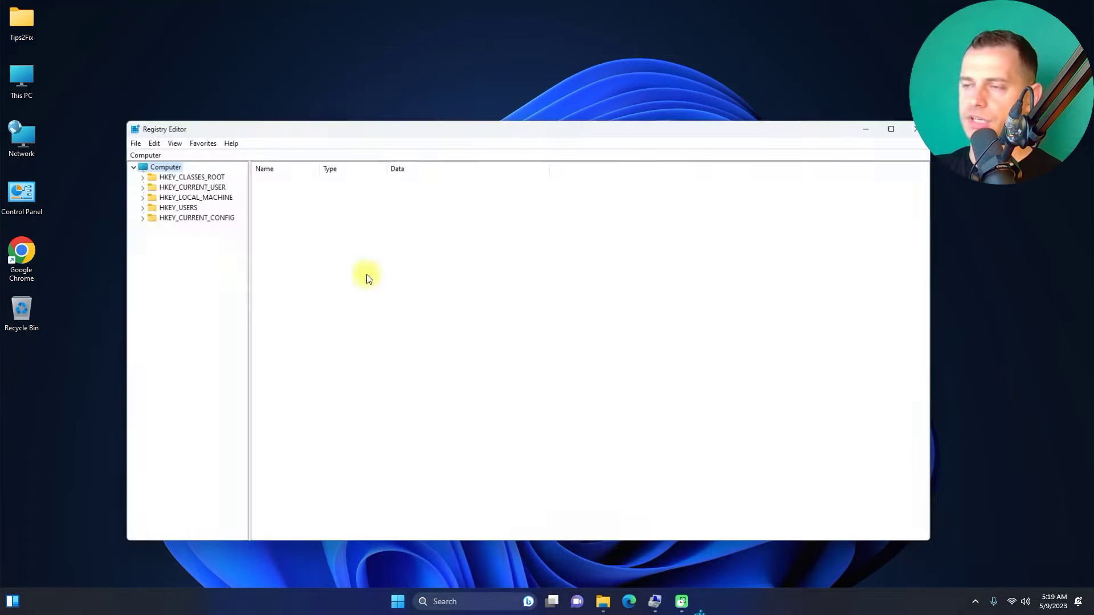
# - Go to the registry key HKEY_LOCAL_MACHINE\SOFTWARE\Microsoft\Windows\CurrentVersion\DriverSearching and expand it
pyautogui.doubleClick(188, 197)
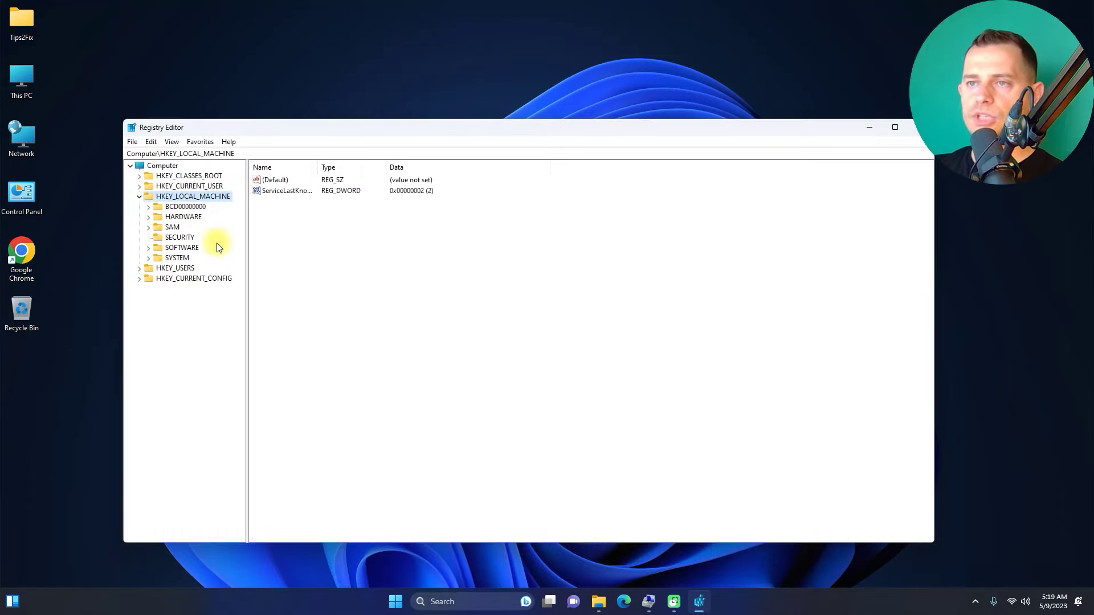
pyautogui.doubleClick(180, 249)
pyautogui.scroll(-2, 205, 297)
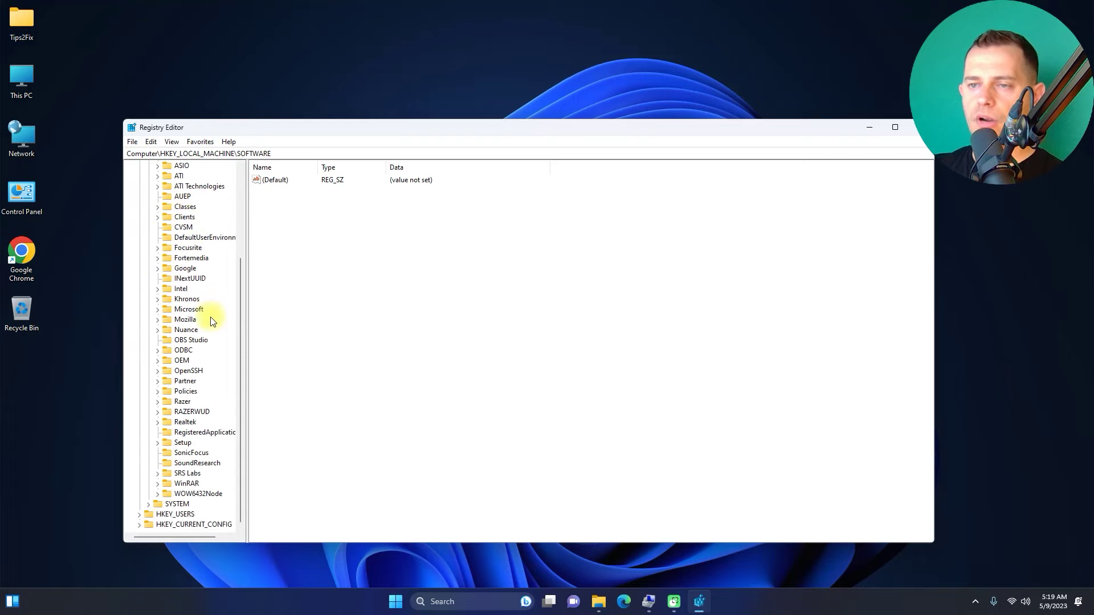
pyautogui.doubleClick(186, 309)
pyautogui.scroll(-20, 205, 342)
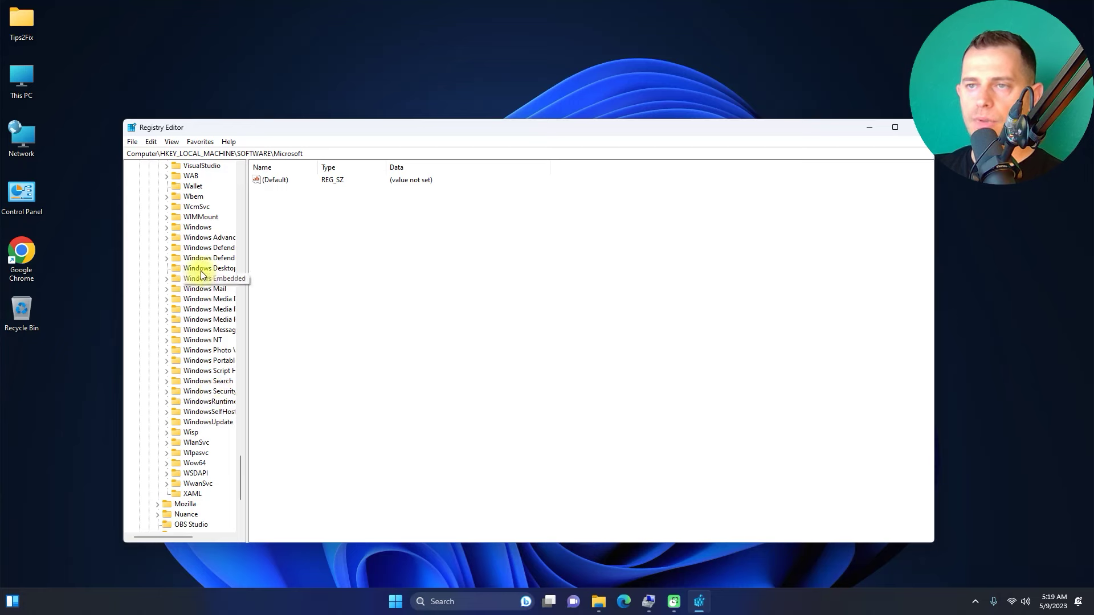
pyautogui.doubleClick(196, 228)
pyautogui.click(220, 279)
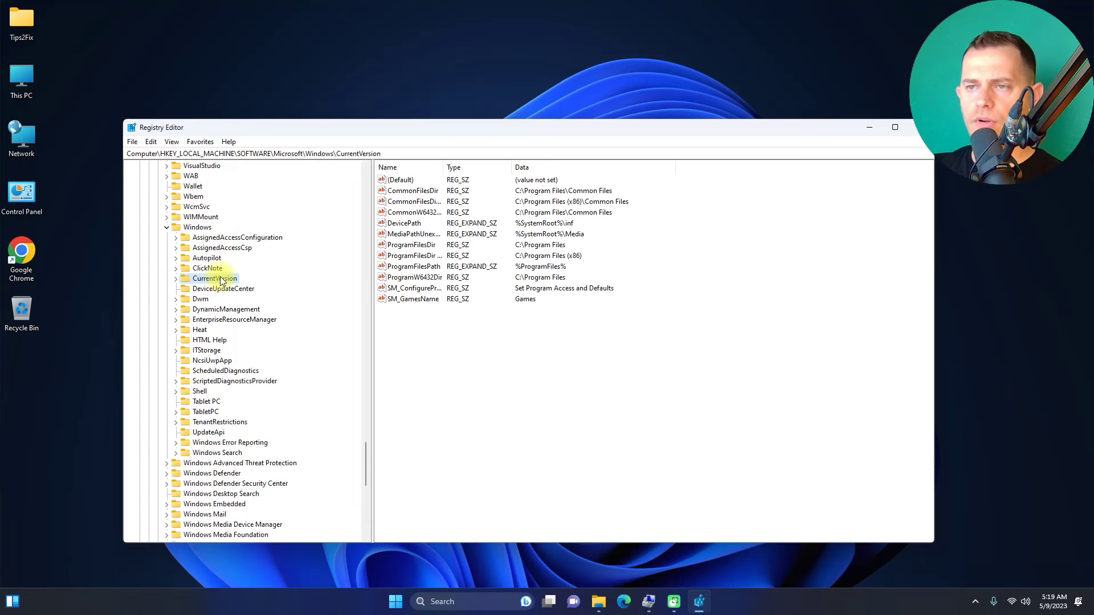
pyautogui.doubleClick(220, 279)
pyautogui.scroll(-12, 288, 382)
pyautogui.click(231, 319)
pyautogui.click(226, 330)
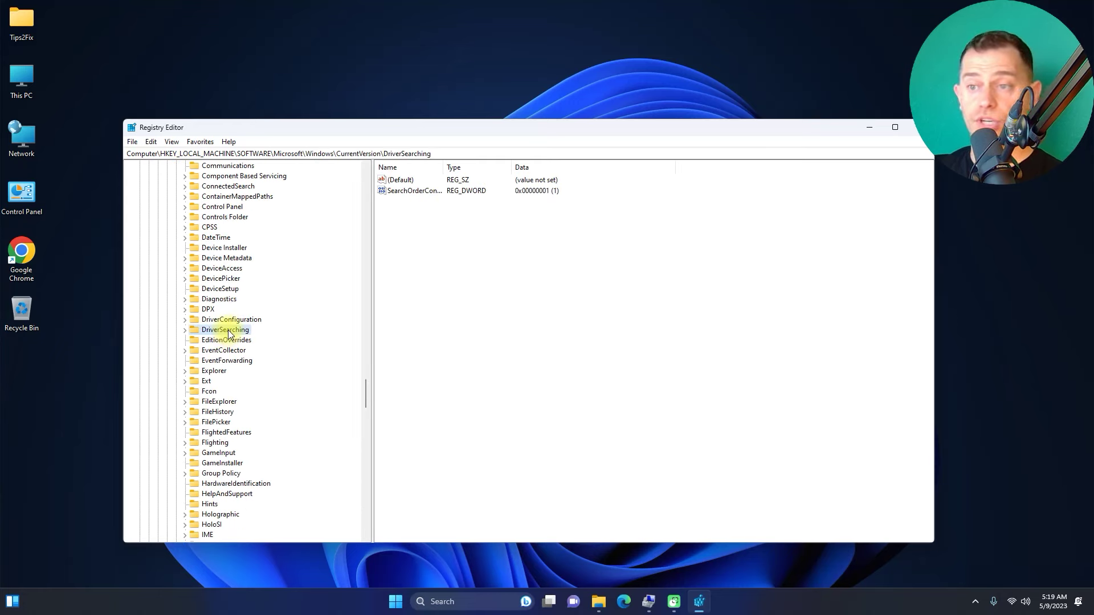
pyautogui.click(185, 330)
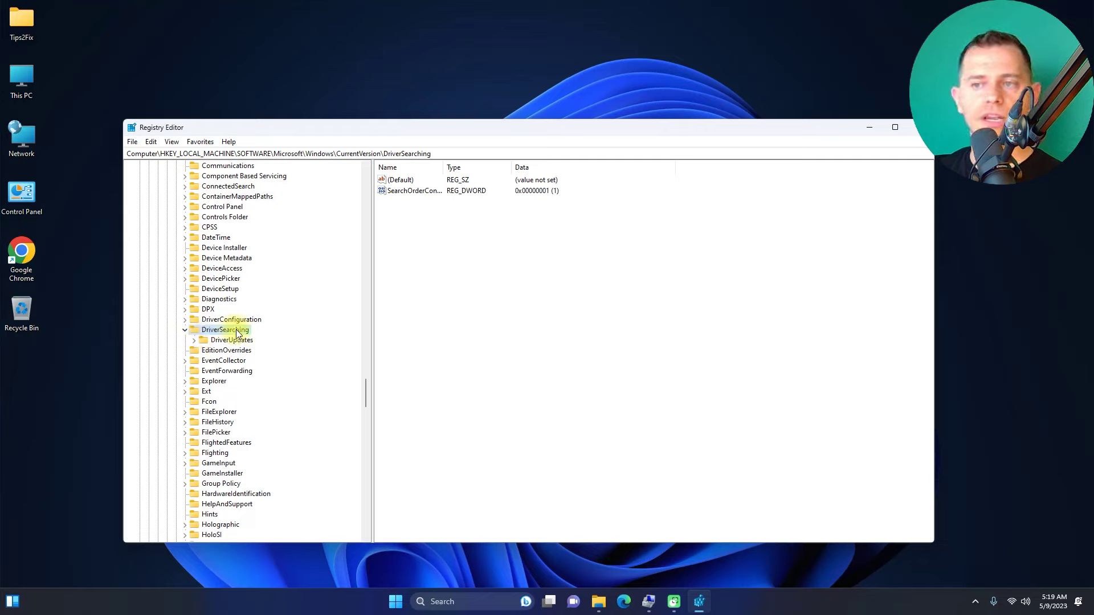
# - Widen the value name column and set the value data of SearchOrderConfig to 0
pyautogui.moveTo(444, 166); pyautogui.dragTo(519, 165)
pyautogui.click(413, 192)
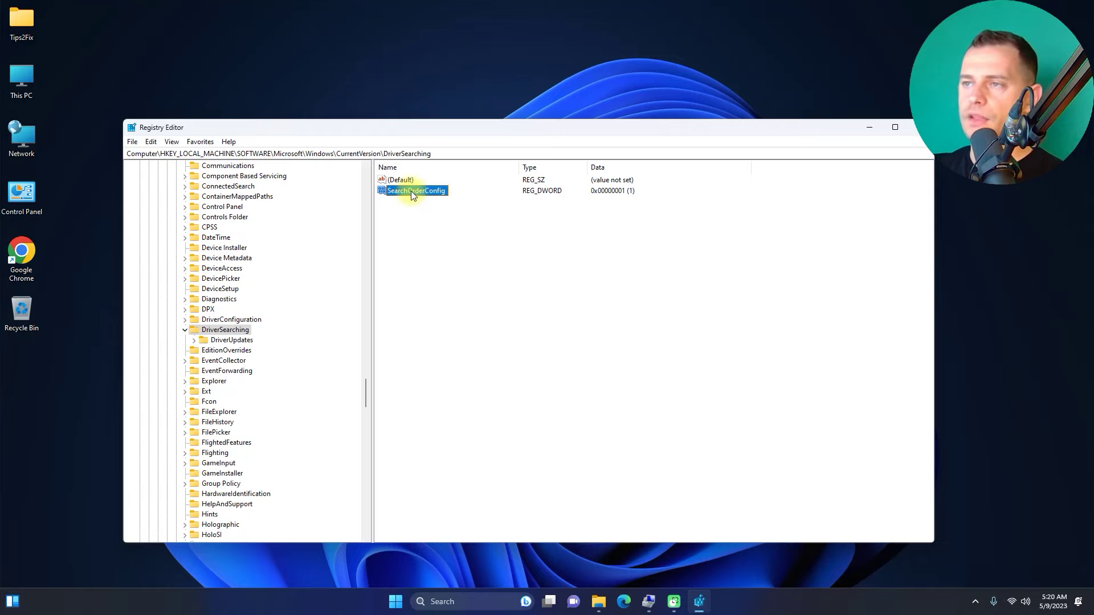
pyautogui.doubleClick(412, 190)
pyautogui.write('0')
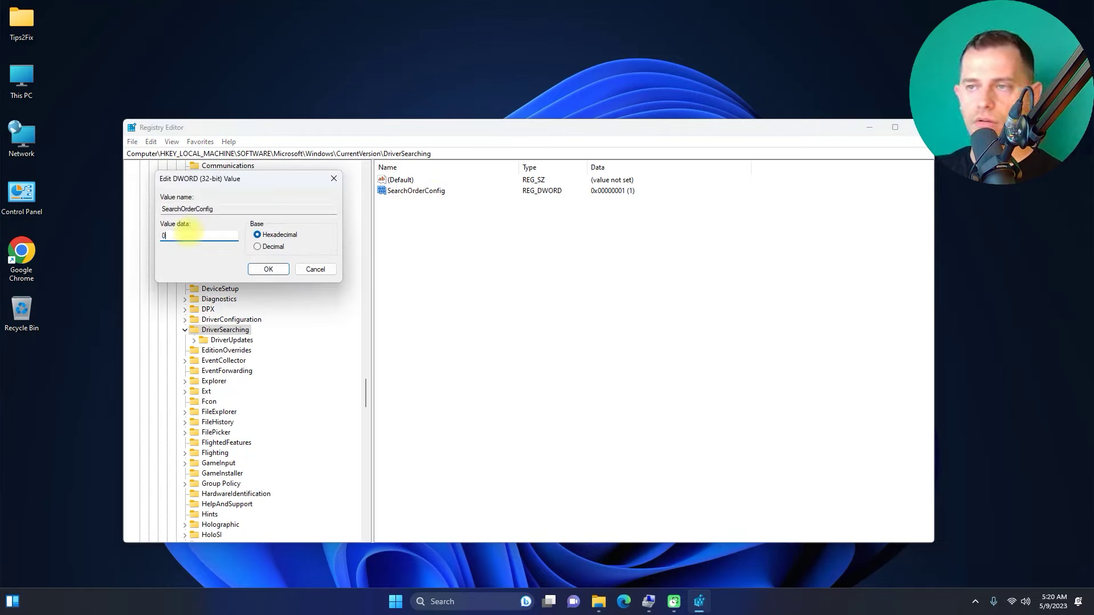
pyautogui.click(269, 269)
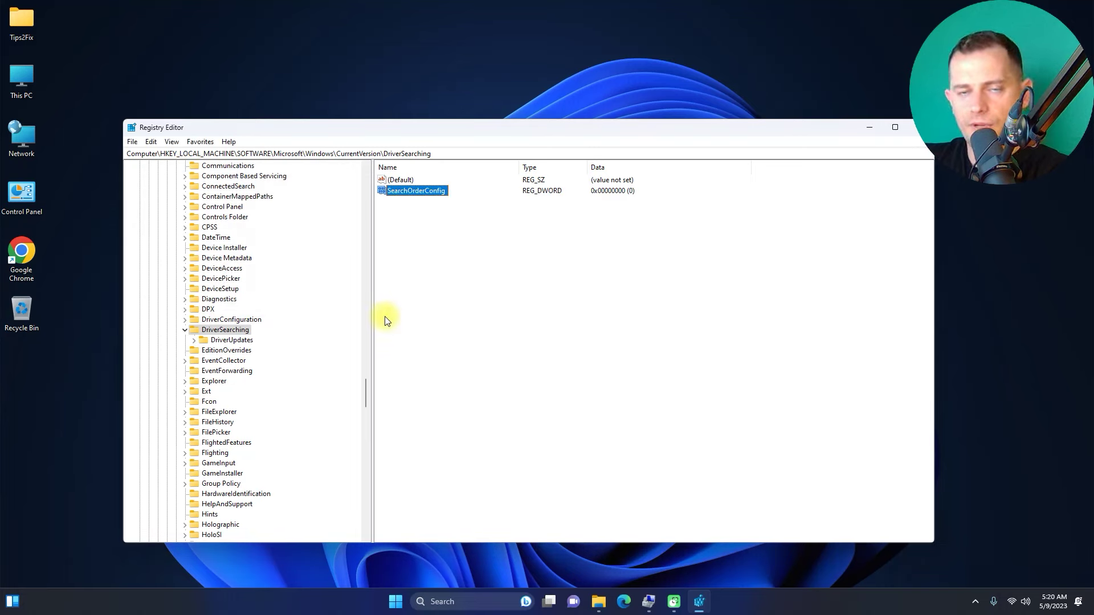
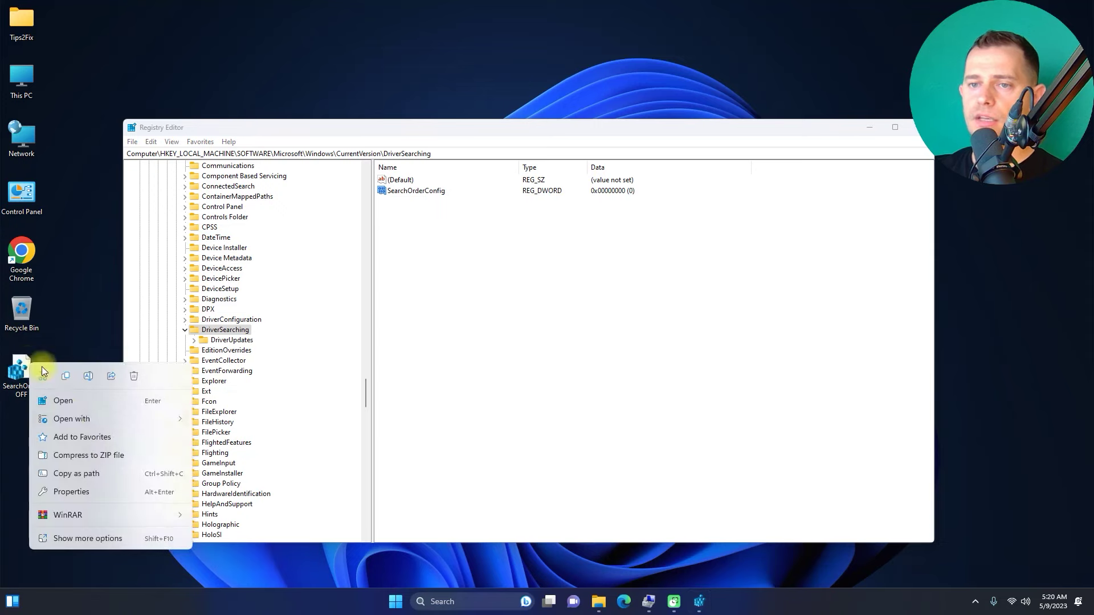
# - Edit the SearchOrderConfig OFF registry file as text, delete everything after the SearchOrderConfig line, then save and close it
pyautogui.click(93, 535)
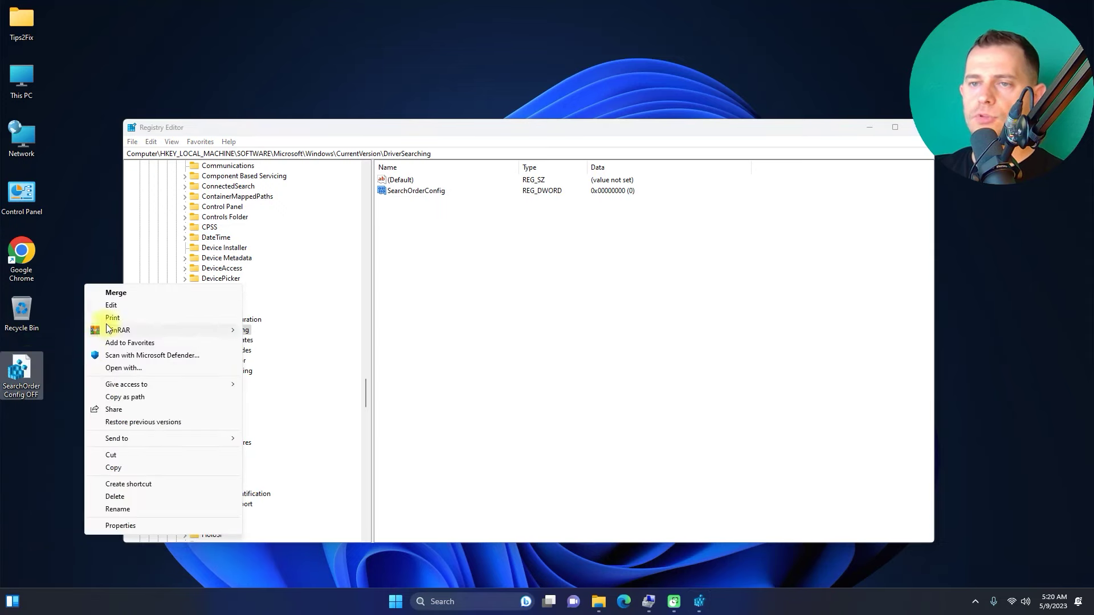
pyautogui.click(134, 308)
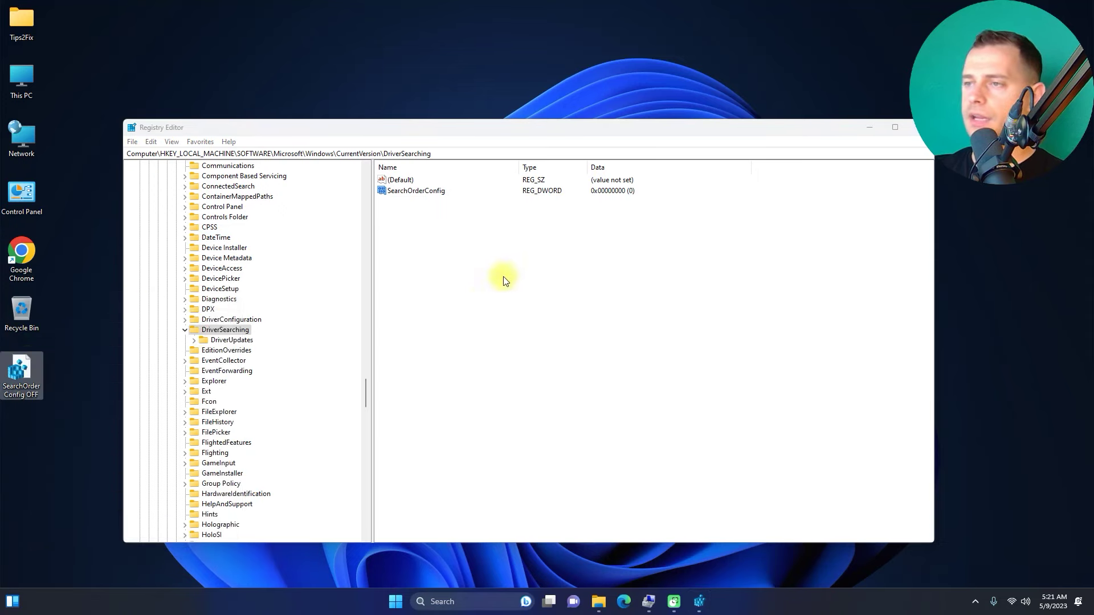
pyautogui.moveTo(23, 124); pyautogui.dragTo(419, 505)
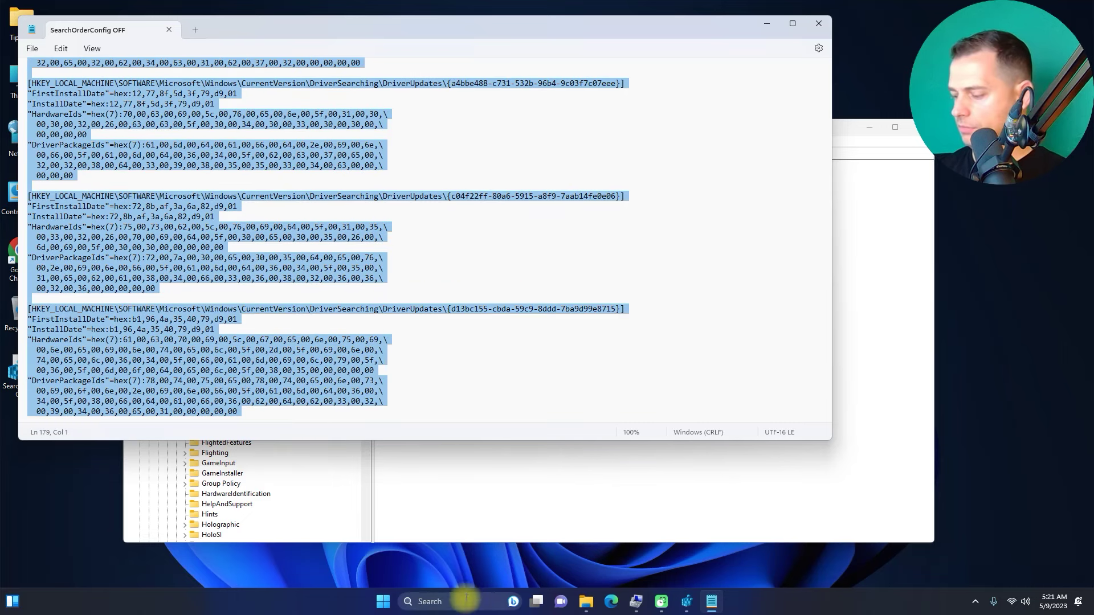
pyautogui.press('BackSpace')
pyautogui.press('BackSpace')
pyautogui.press('BackSpace')
pyautogui.moveTo(241, 31); pyautogui.dragTo(400, 114)
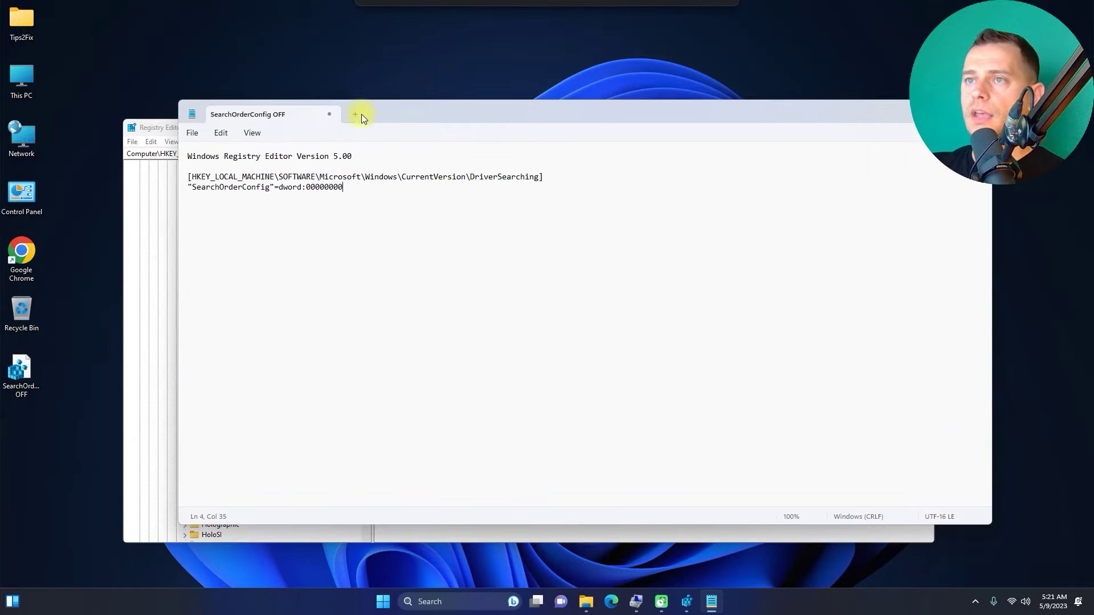
pyautogui.click(191, 132)
pyautogui.click(210, 210)
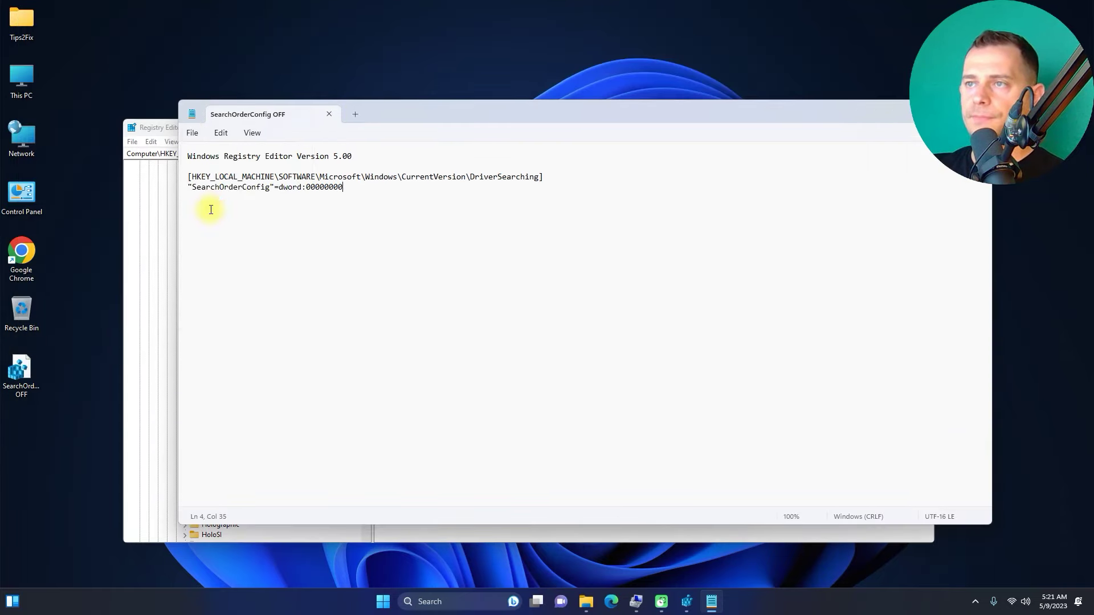
pyautogui.moveTo(446, 118); pyautogui.dragTo(348, 122)
pyautogui.click(883, 111)
# - Move the SearchOrderConfig OFF file above the Registry Editor window and place a copy of the file beside it
pyautogui.moveTo(21, 370); pyautogui.dragTo(453, 77)
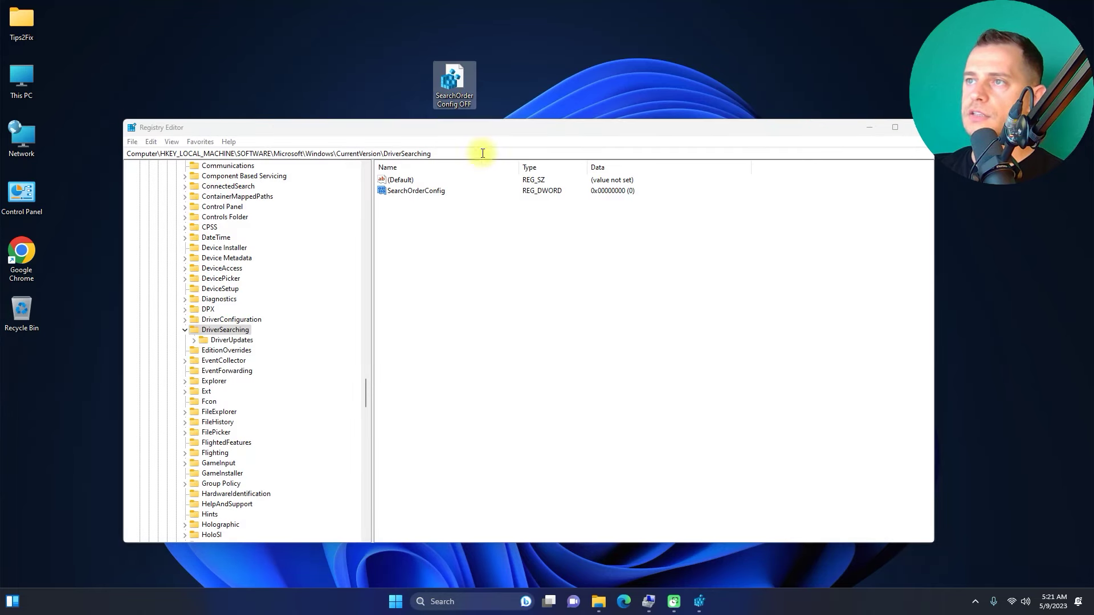
pyautogui.moveTo(476, 129); pyautogui.dragTo(478, 183)
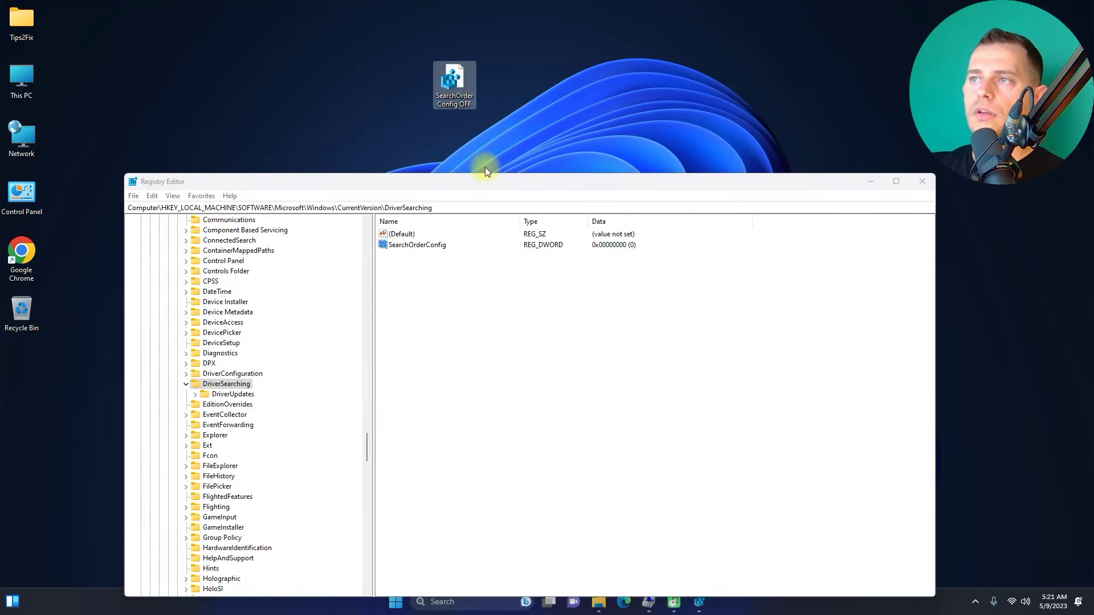
pyautogui.rightClick(462, 89)
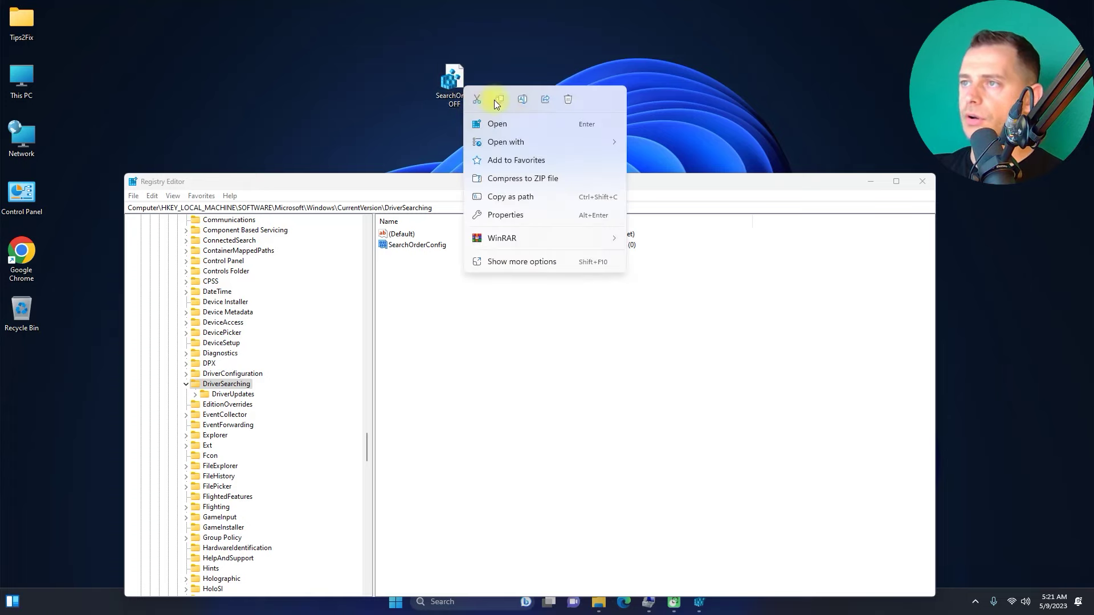
pyautogui.click(497, 101)
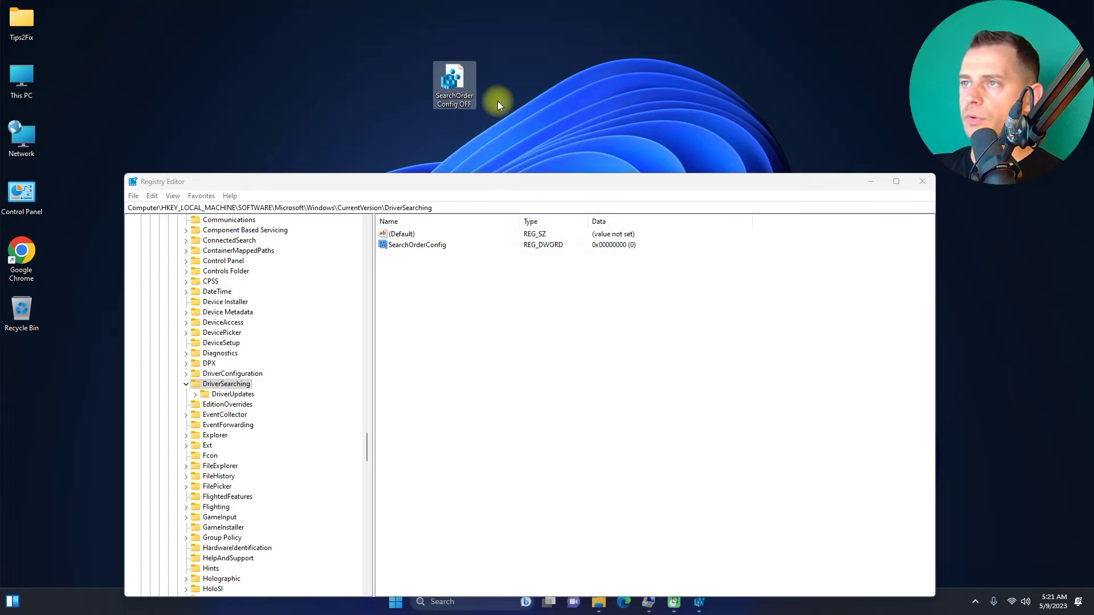
pyautogui.rightClick(510, 57)
pyautogui.click(524, 71)
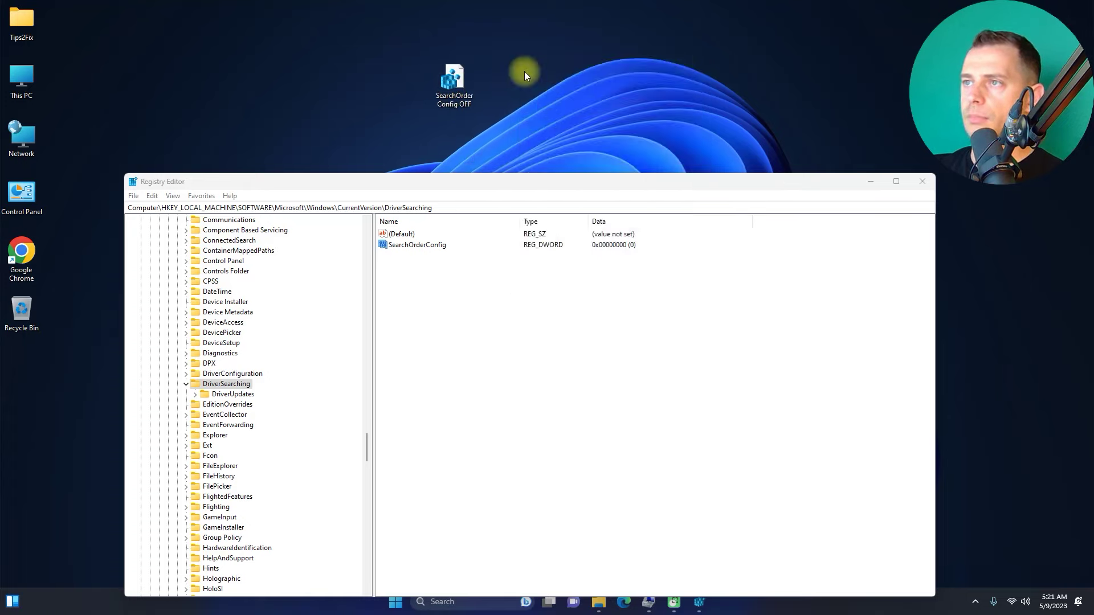
pyautogui.moveTo(21, 373); pyautogui.dragTo(502, 81)
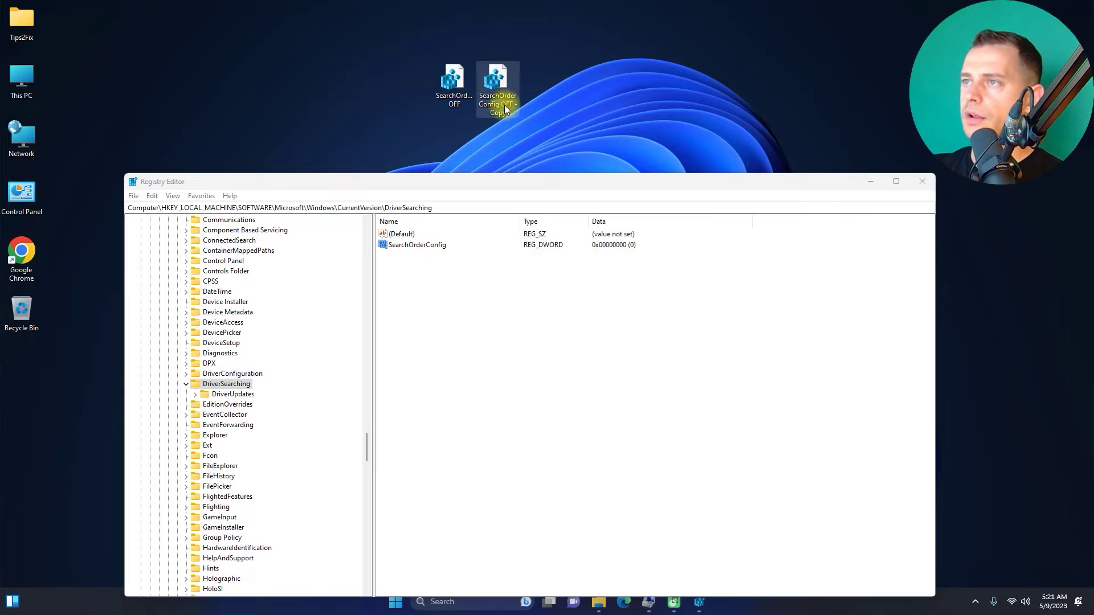
# - Rename the copied registry file as SearchOrderConfig ON
pyautogui.click(513, 106)
pyautogui.press('End')
pyautogui.keyDown('shift'); pyautogui.click(506, 105); pyautogui.keyUp('shift')
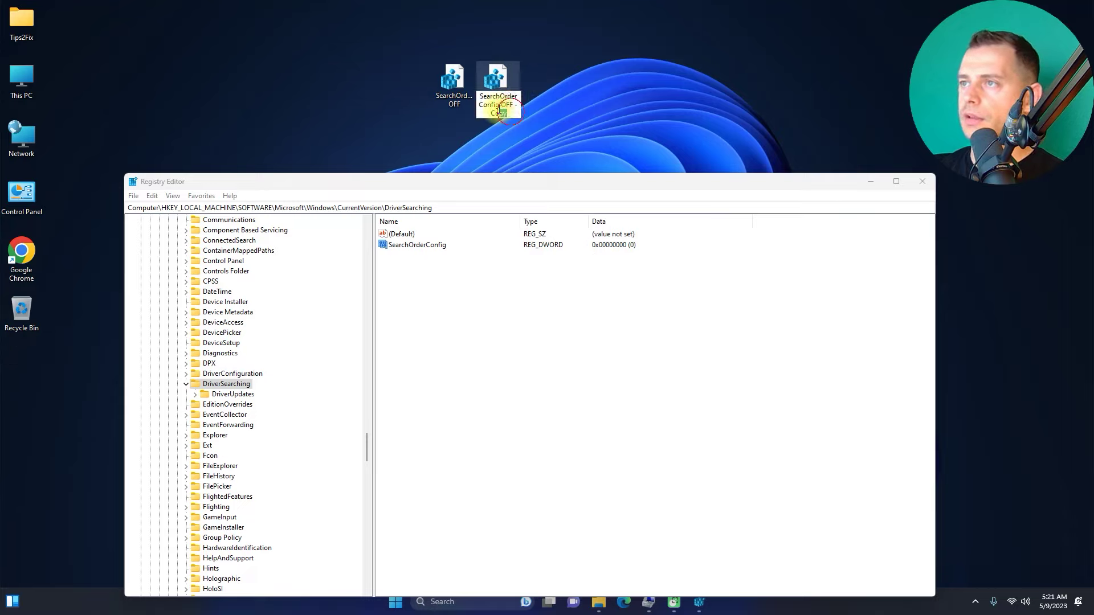
pyautogui.write('N')
pyautogui.press('Return')
# - Edit the SearchOrderConfig ON file as text, set its dword to 00000001, then save and close it
pyautogui.rightClick(501, 82)
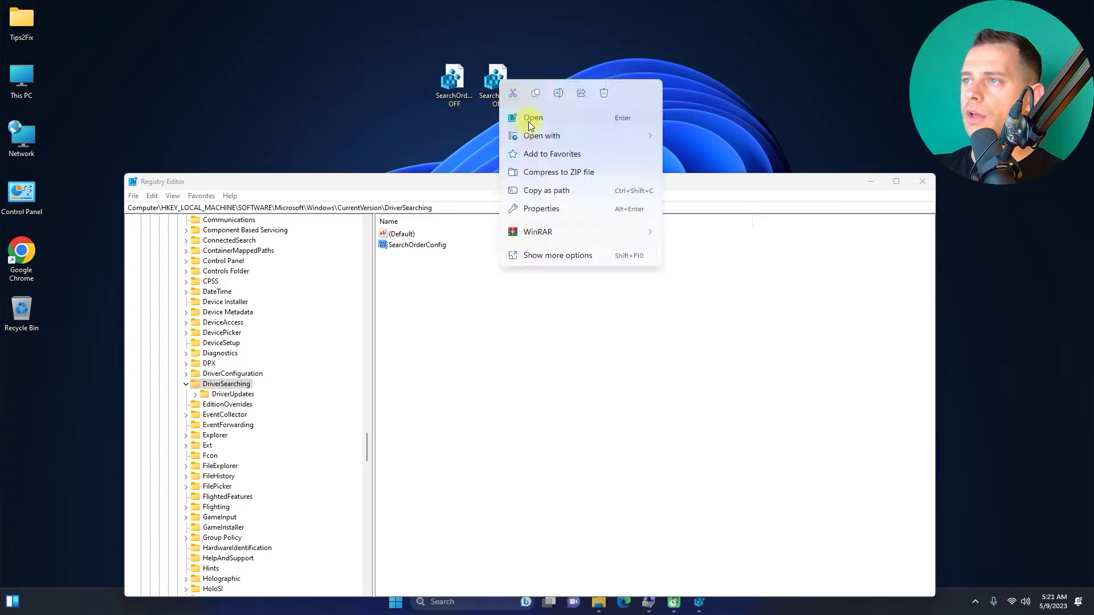
pyautogui.click(549, 257)
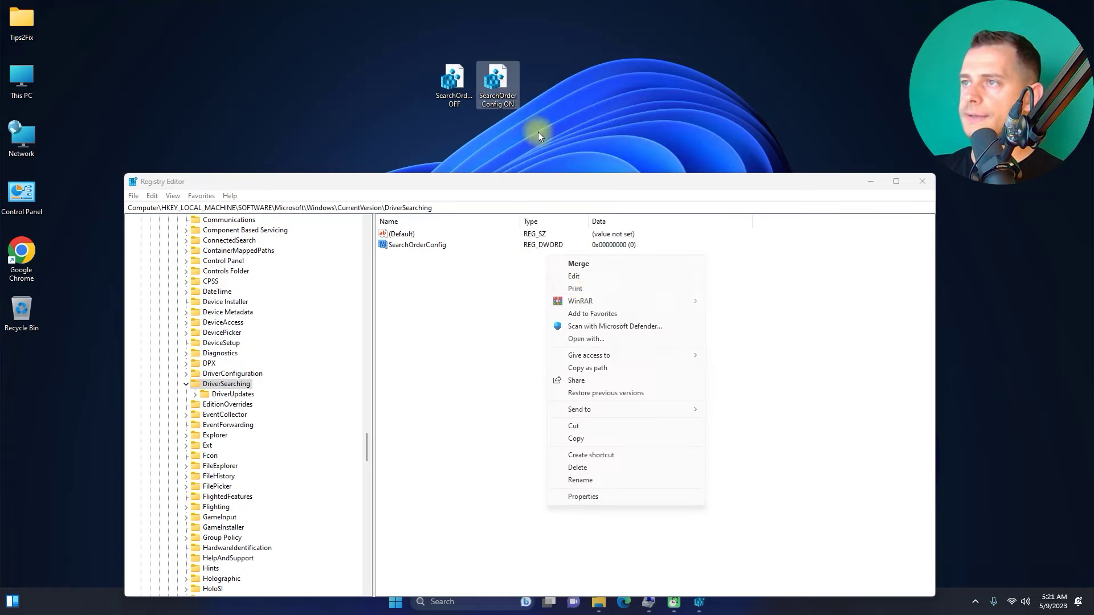
pyautogui.click(583, 278)
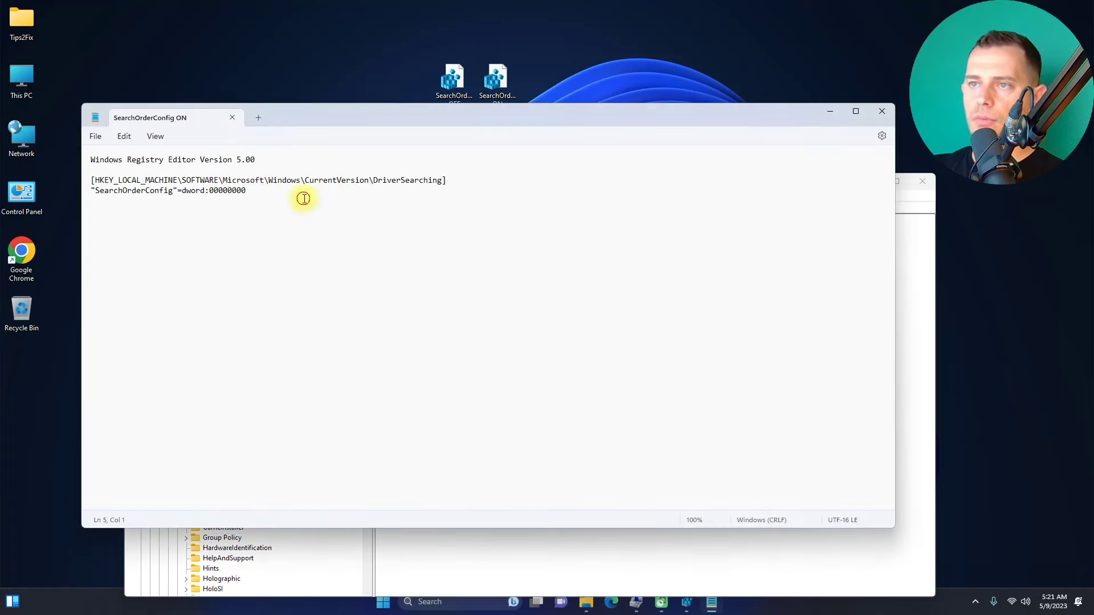
pyautogui.click(267, 192)
pyautogui.press('BackSpace')
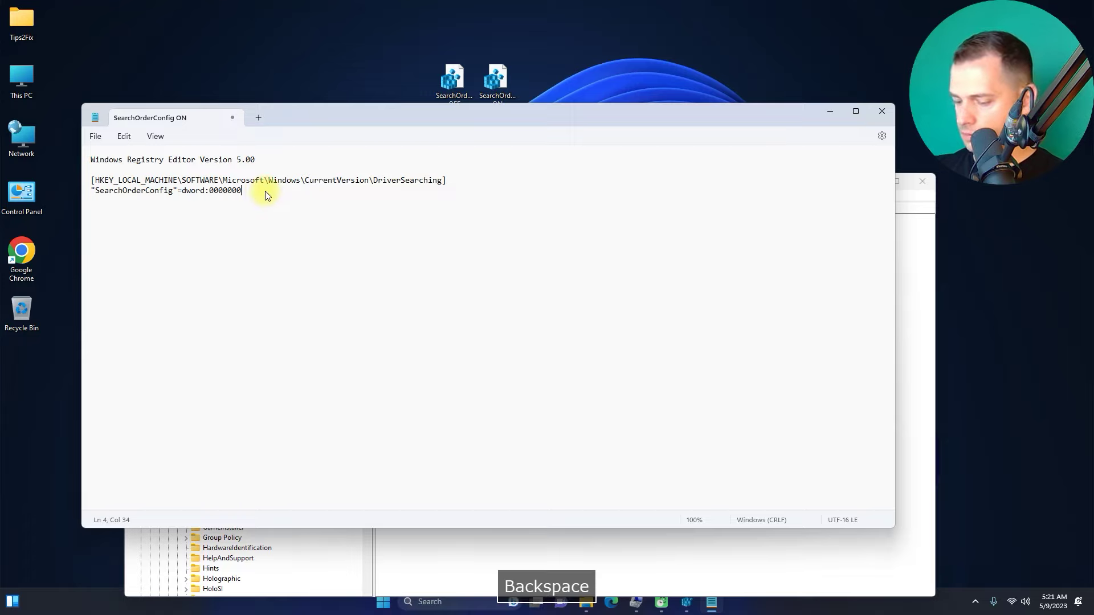
pyautogui.write('1')
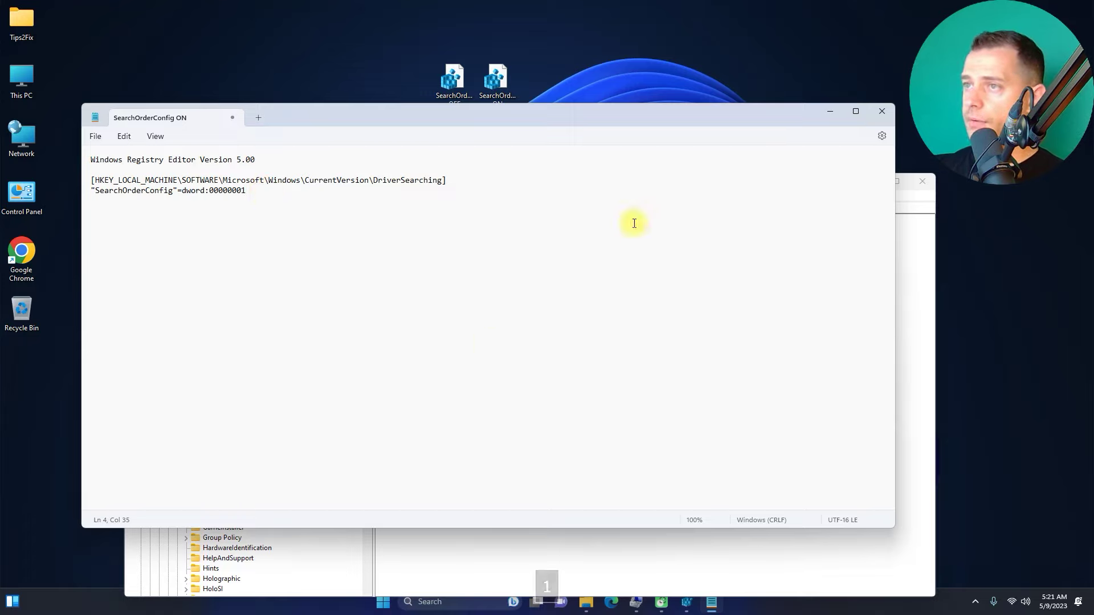
pyautogui.click(95, 137)
pyautogui.click(98, 213)
pyautogui.click(881, 111)
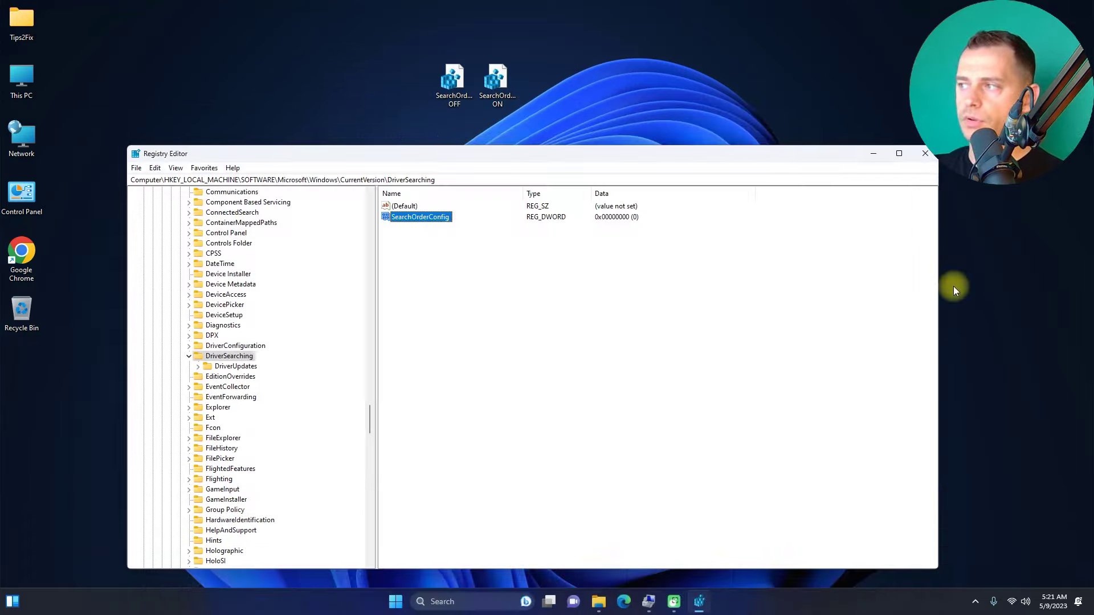
# - Narrow the Registry Editor window and merge the SearchOrderConfig ON file into the registry
pyautogui.moveTo(936, 282); pyautogui.dragTo(764, 283)
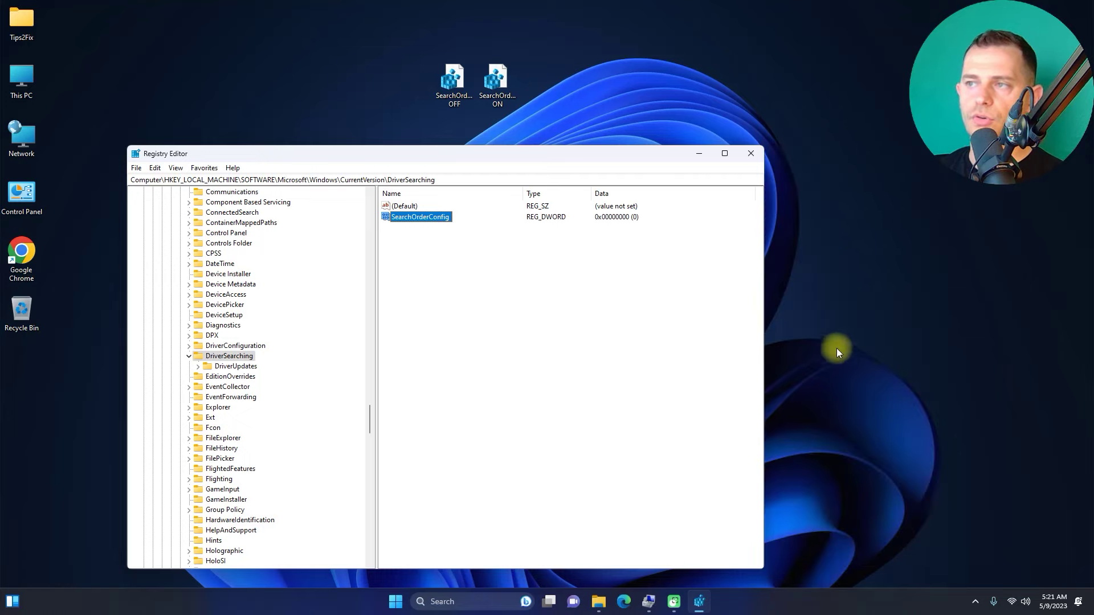
pyautogui.click(504, 83)
pyautogui.doubleClick(505, 83)
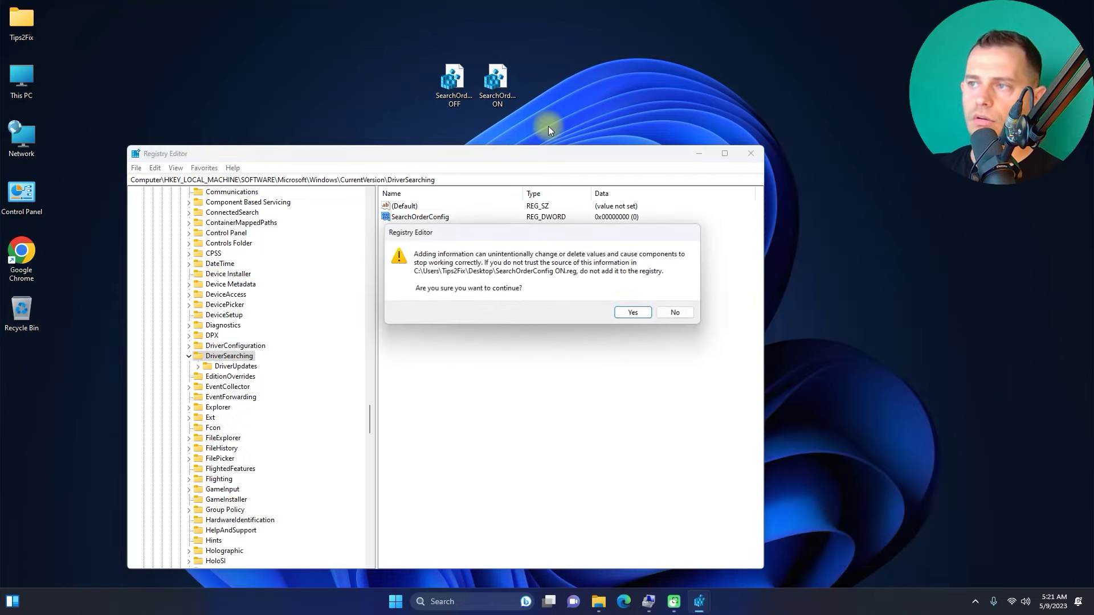
pyautogui.click(633, 309)
pyautogui.click(672, 300)
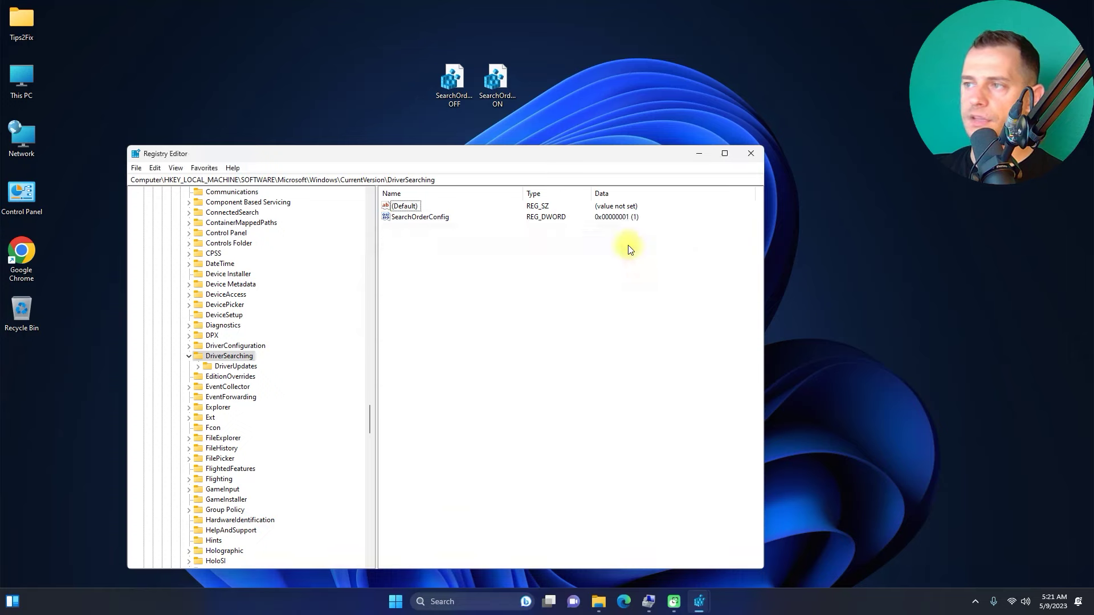
# - Merge the SearchOrderConfig OFF file into the registry and dismiss the confirmation
pyautogui.doubleClick(455, 82)
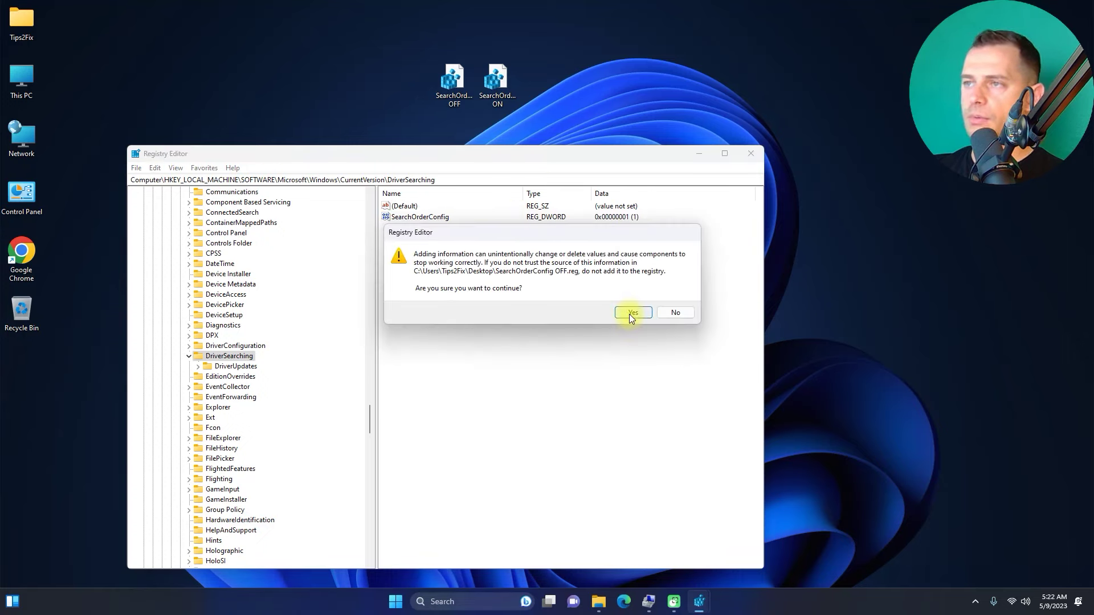
pyautogui.click(629, 313)
pyautogui.click(678, 298)
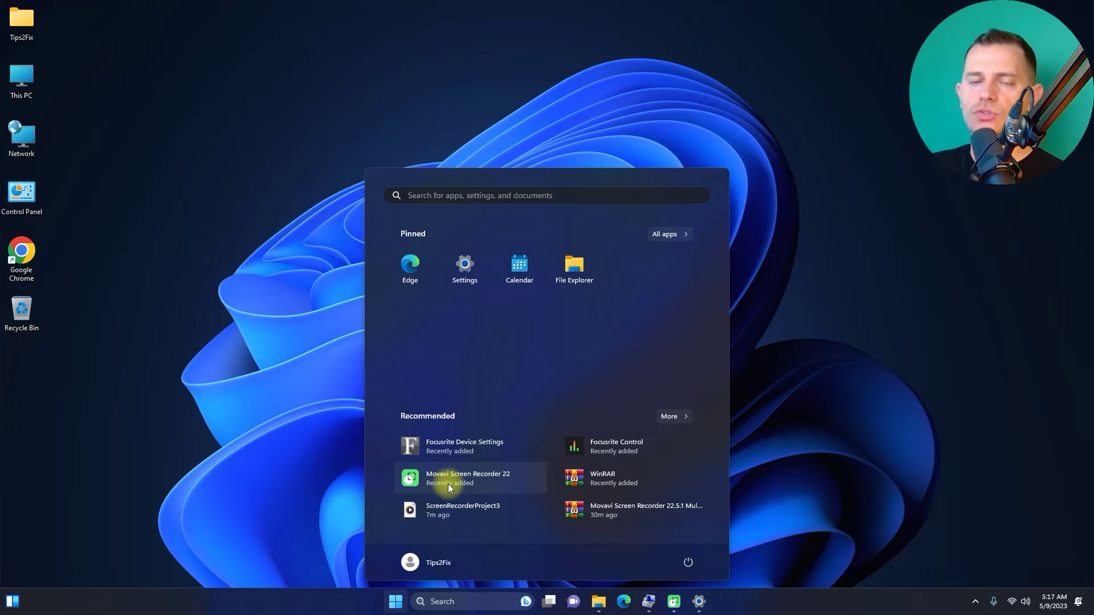
# - Search for group policy, open the Local Group Policy Editor, and widen its policy tree
pyautogui.write('group')
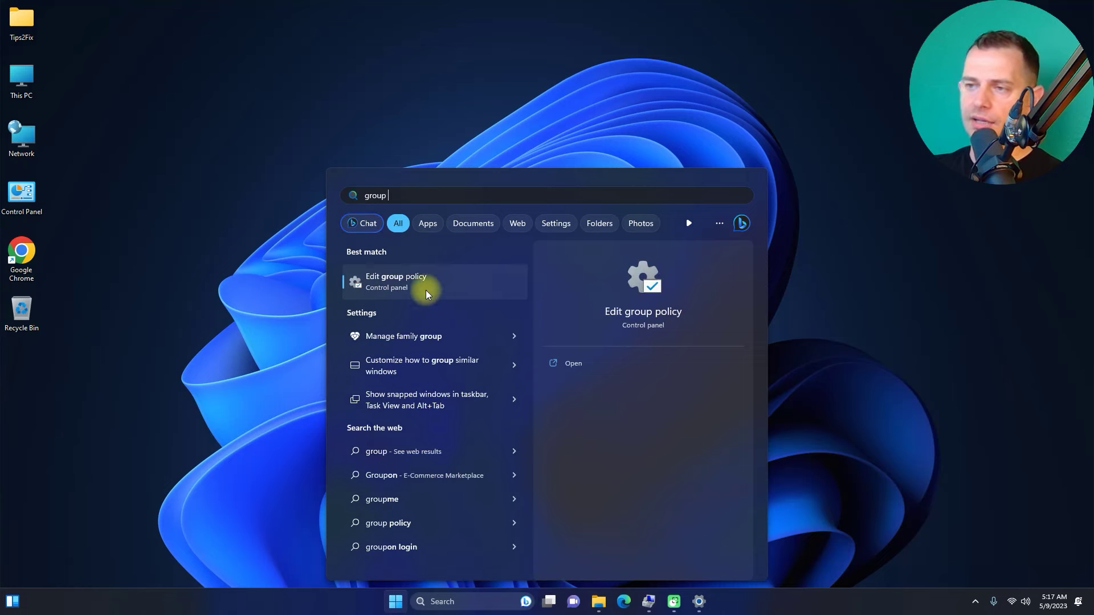
pyautogui.click(397, 284)
pyautogui.moveTo(296, 96); pyautogui.dragTo(336, 96)
pyautogui.moveTo(222, 278); pyautogui.dragTo(298, 277)
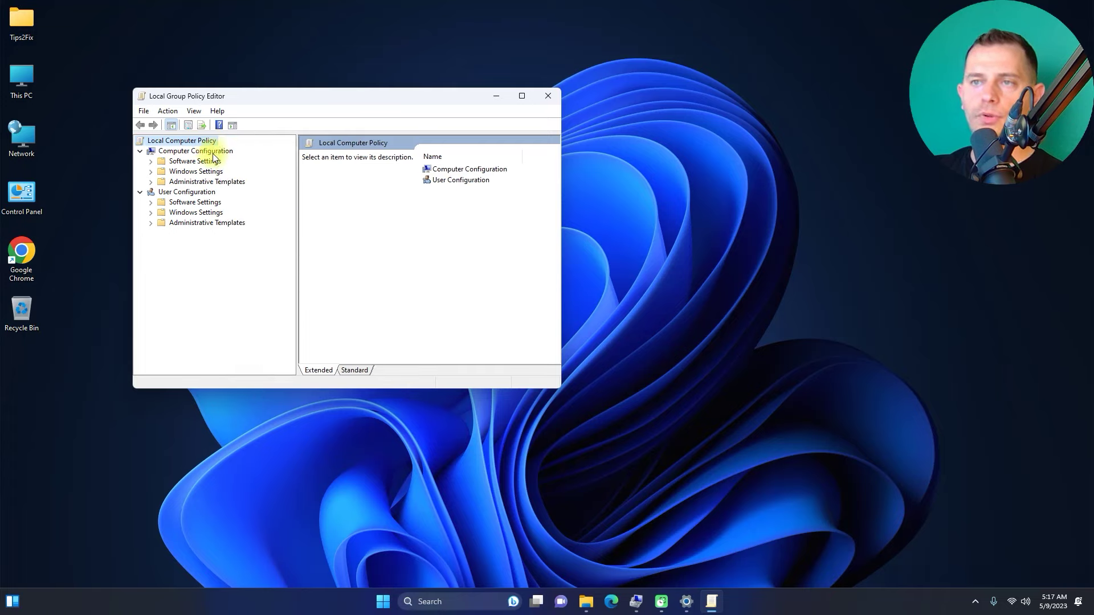
# - Under Computer Configuration, browse Administrative Templates, Windows Components, Windows Update to the Manage updates offered from Windows Update folder, widening the window
pyautogui.click(190, 183)
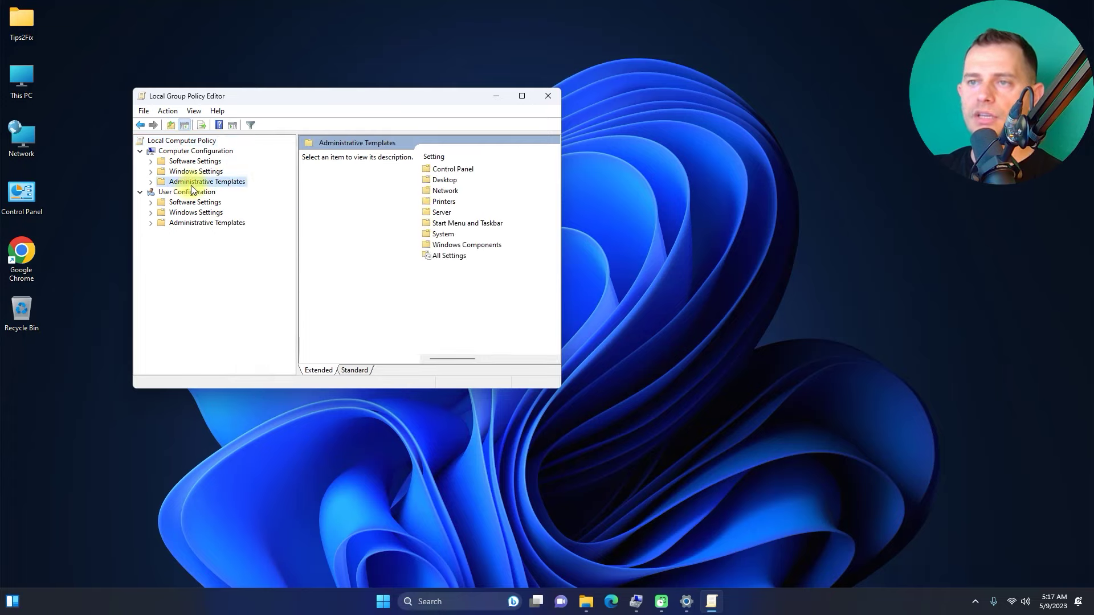
pyautogui.click(151, 182)
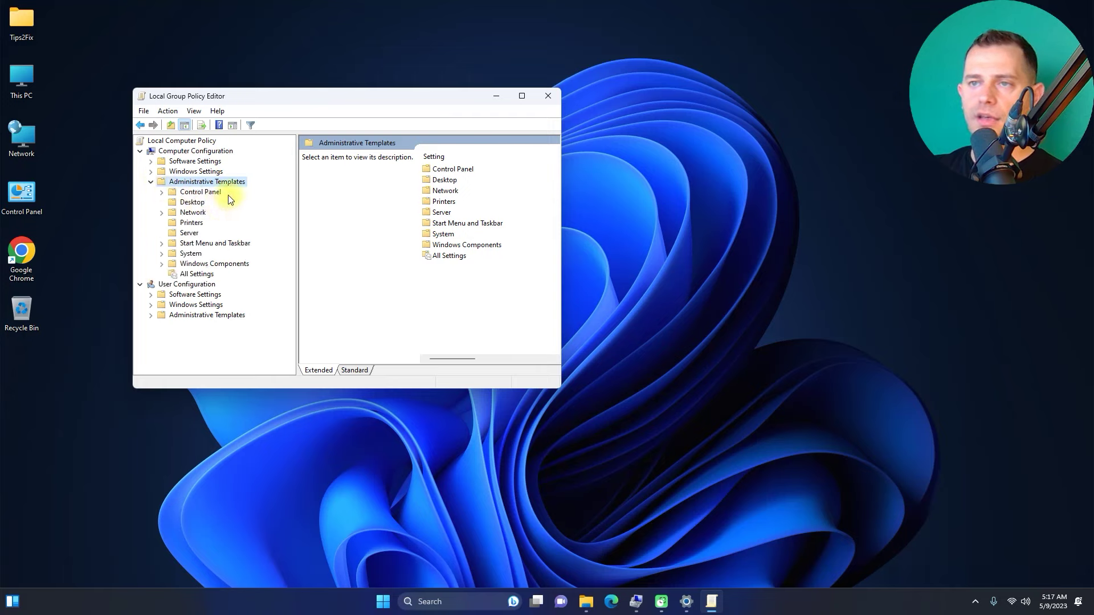
pyautogui.click(199, 264)
pyautogui.click(161, 264)
pyautogui.scroll(-15, 232, 293)
pyautogui.scroll(-8, 232, 295)
pyautogui.click(217, 305)
pyautogui.moveTo(561, 227); pyautogui.dragTo(854, 228)
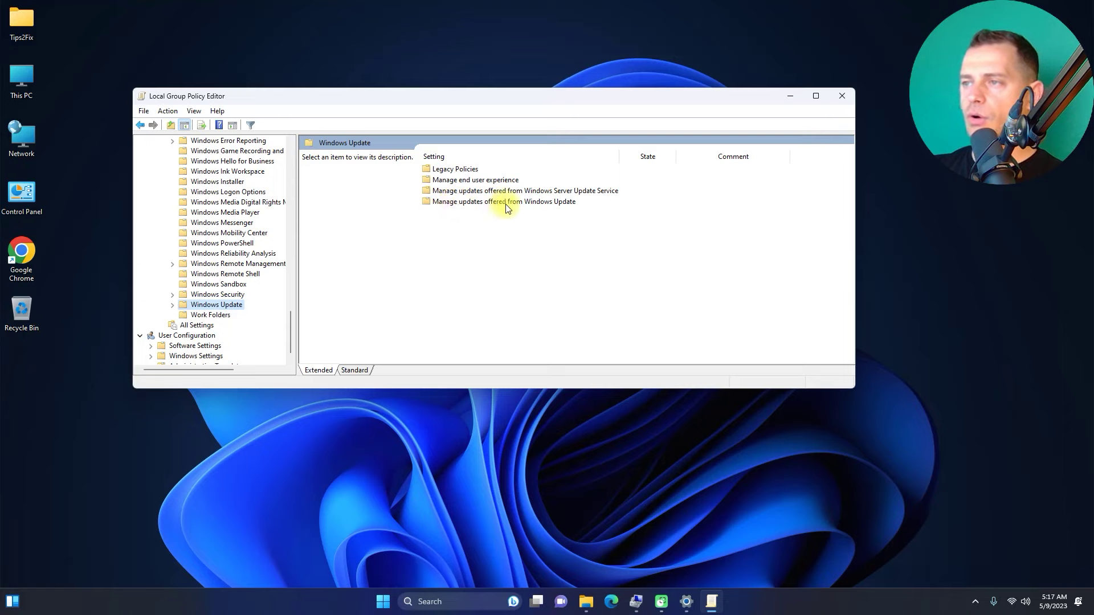
pyautogui.click(542, 203)
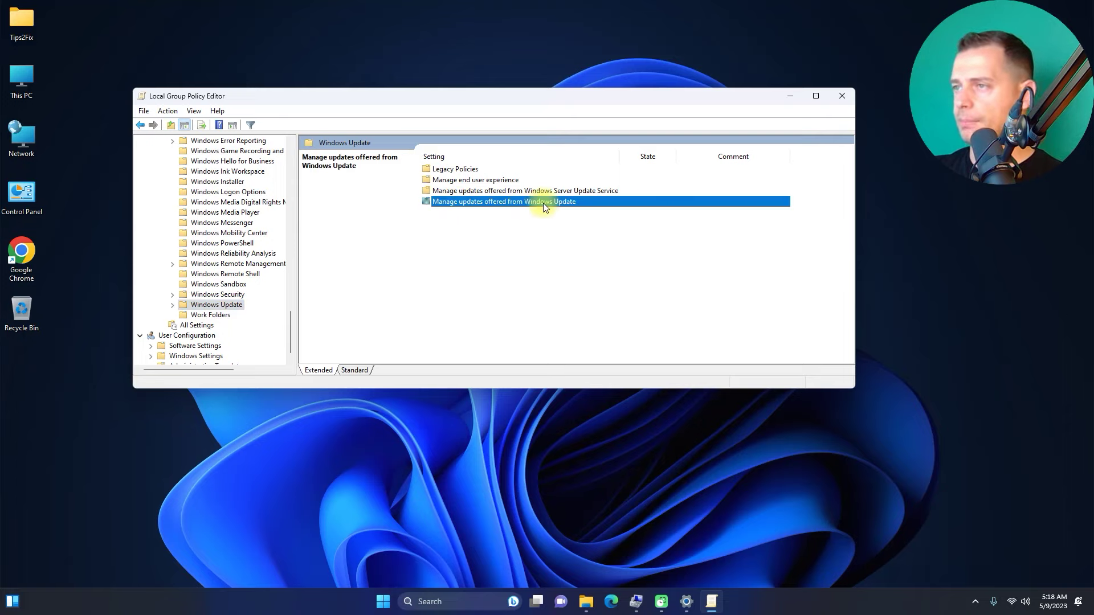
pyautogui.doubleClick(450, 202)
# - Set the "Do not include drivers with Windows Updates" policy to Enabled, then apply and close it
pyautogui.click(464, 202)
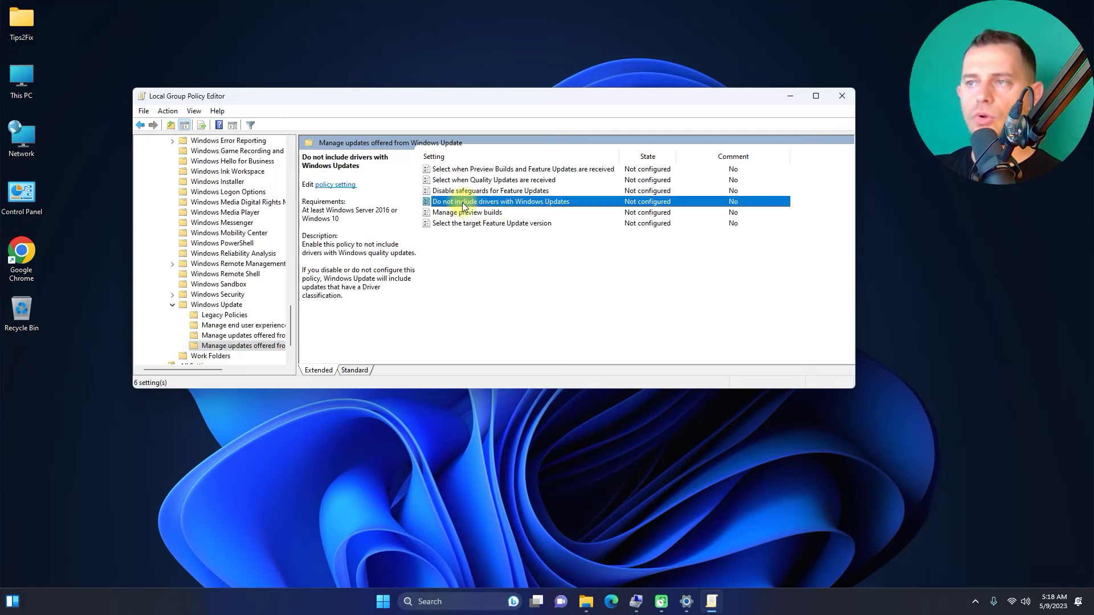
pyautogui.doubleClick(531, 202)
pyautogui.click(117, 176)
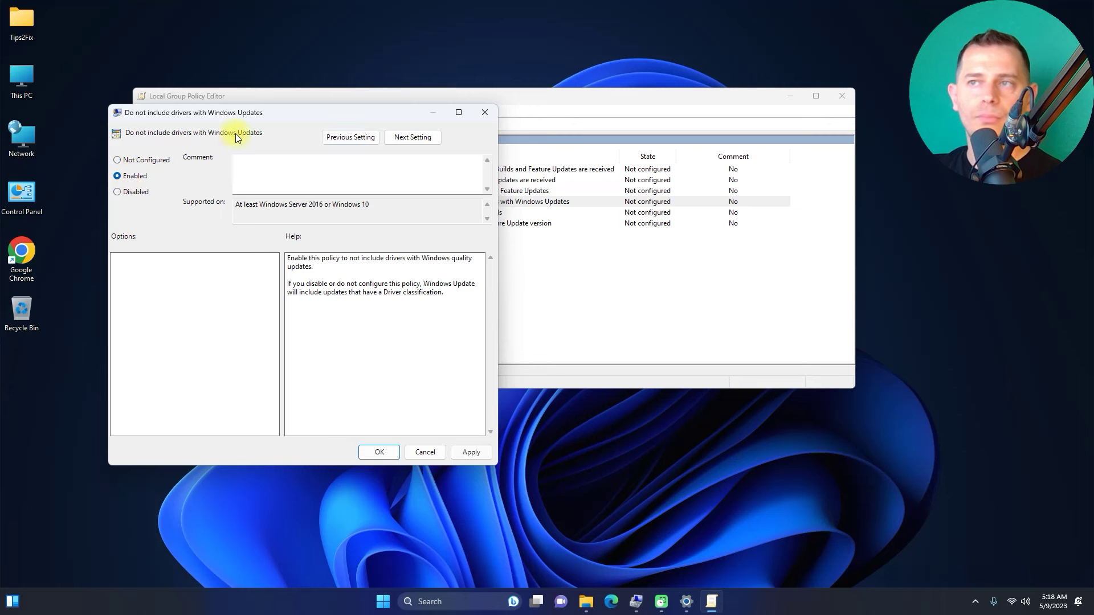
pyautogui.moveTo(301, 112); pyautogui.dragTo(627, 57)
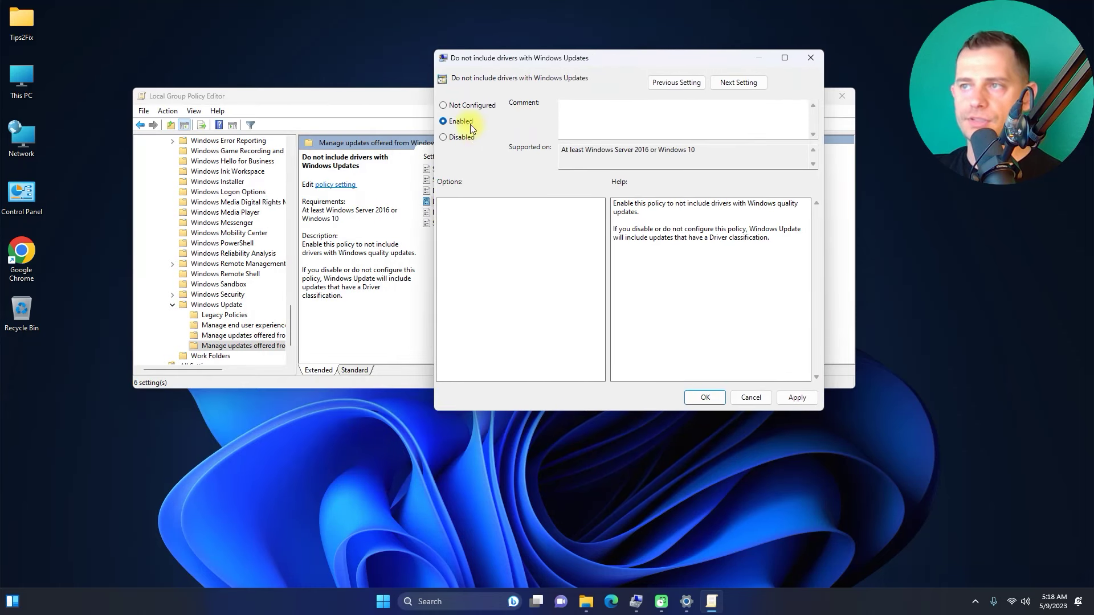
pyautogui.click(798, 397)
pyautogui.click(699, 397)
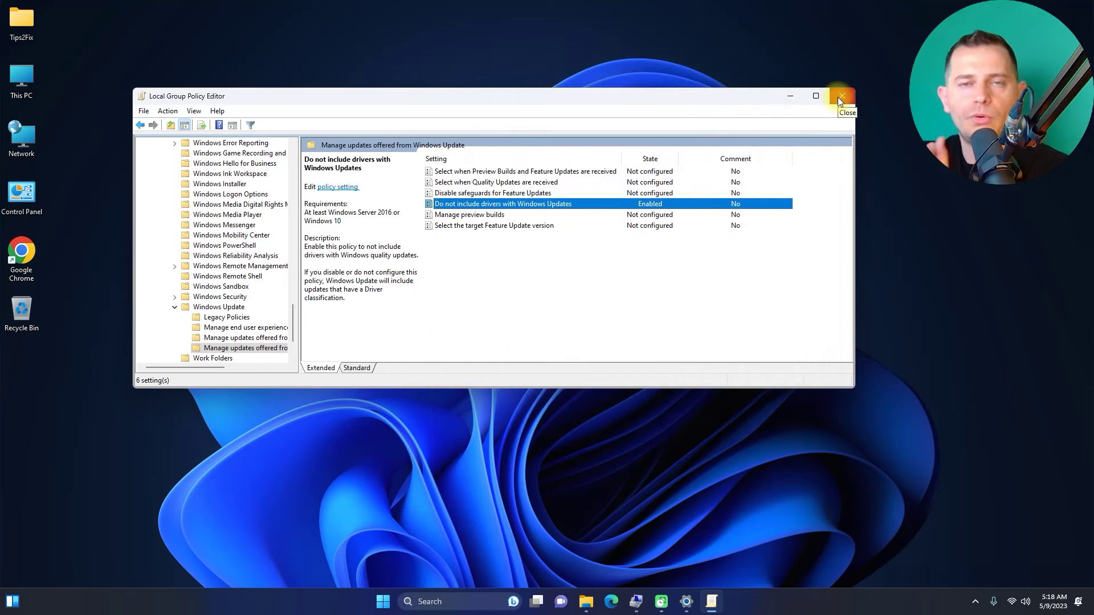